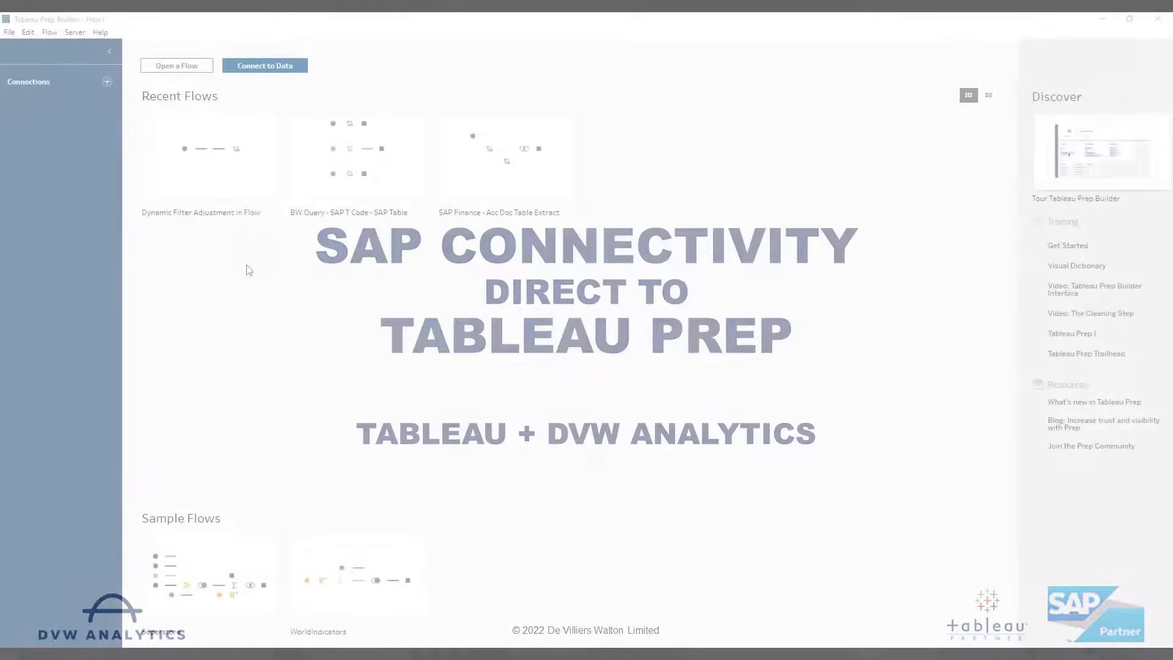
- Connect to the InputFilter1000 text file as the flow input
{"action": "left_click", "coordinate": [107, 82]}
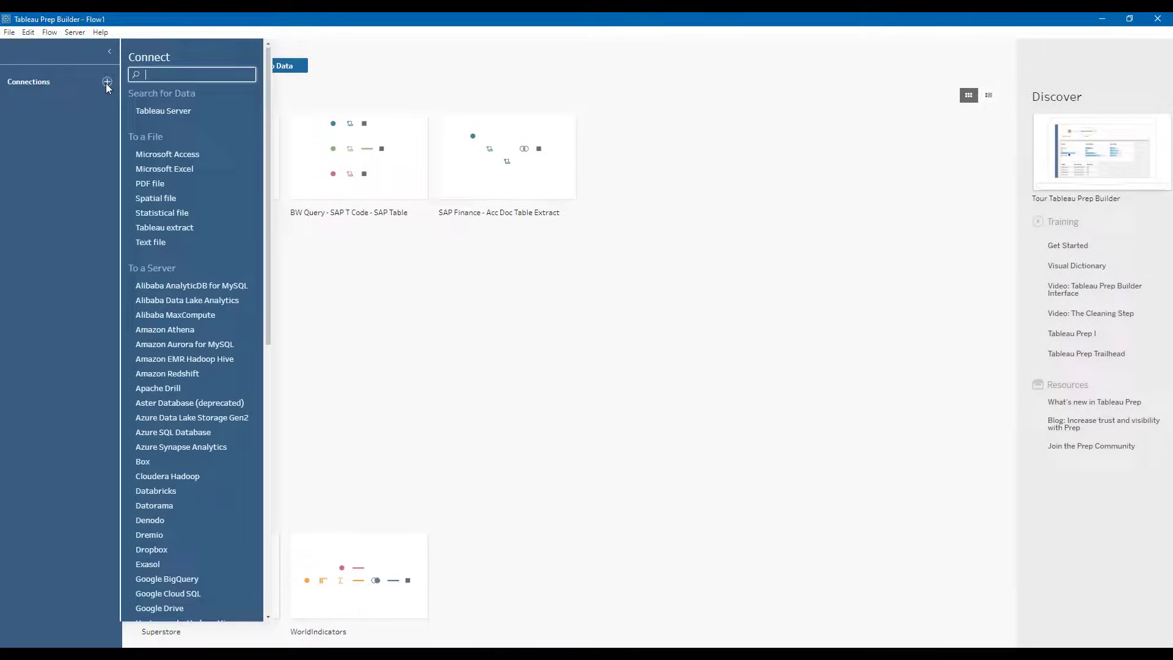
{"action": "left_click", "coordinate": [163, 242]}
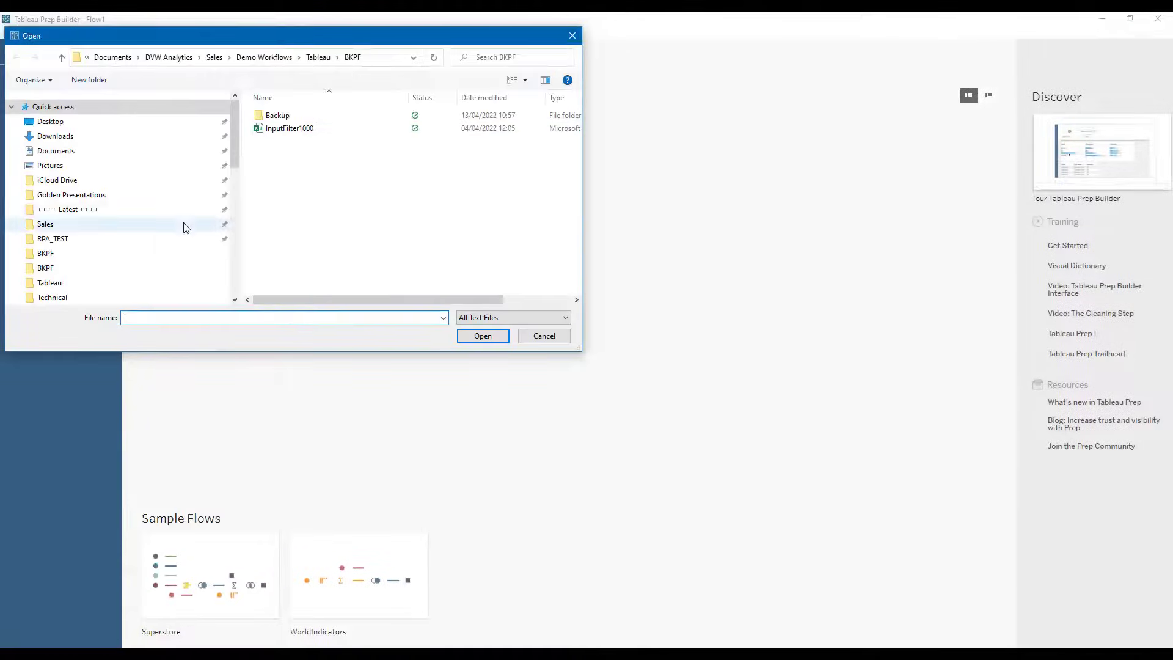
{"action": "double_click", "coordinate": [290, 129]}
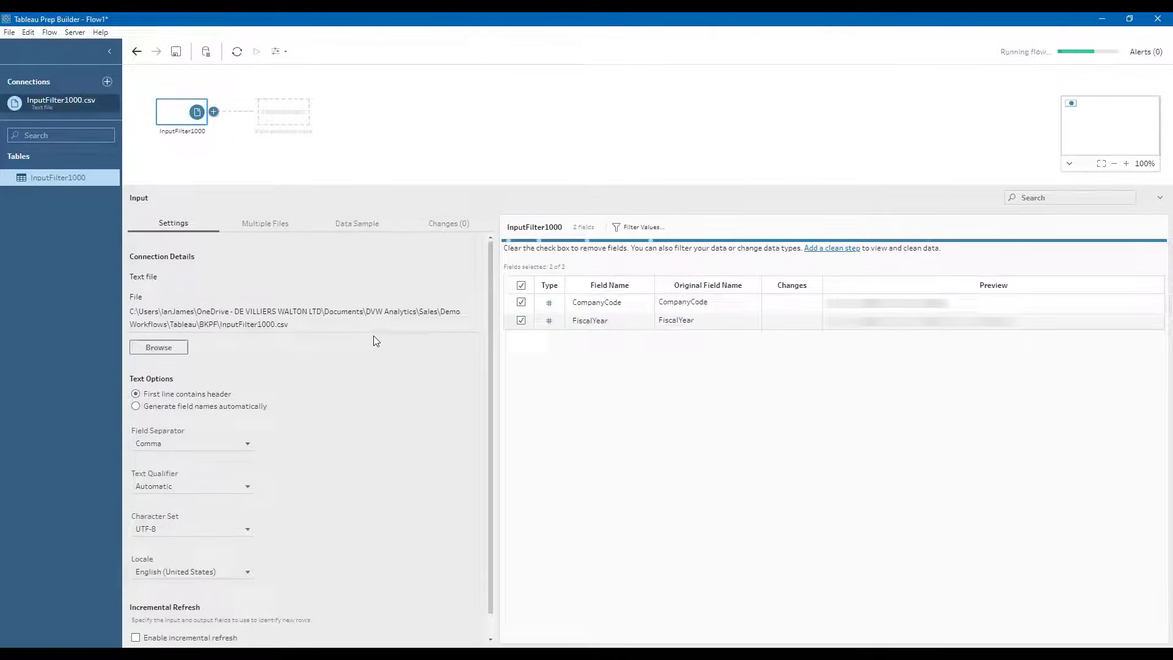
- Change the CompanyCode and FiscalYear field types to String
{"action": "left_click", "coordinate": [550, 303]}
{"action": "left_click", "coordinate": [582, 369]}
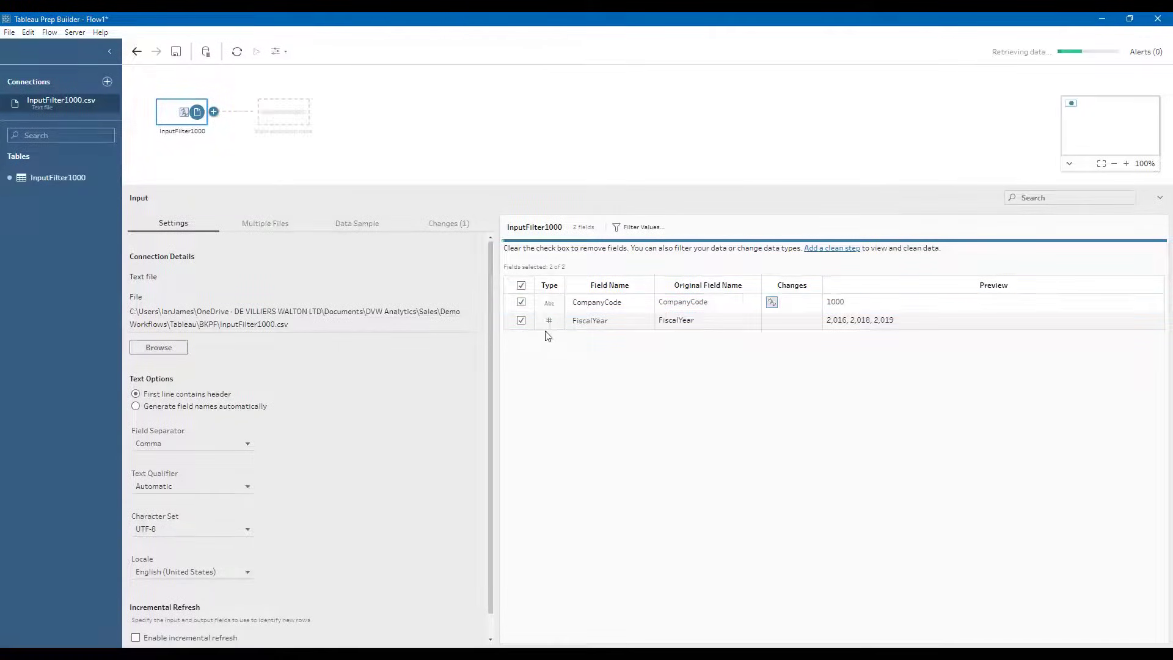
{"action": "left_click", "coordinate": [549, 321]}
{"action": "left_click", "coordinate": [580, 386]}
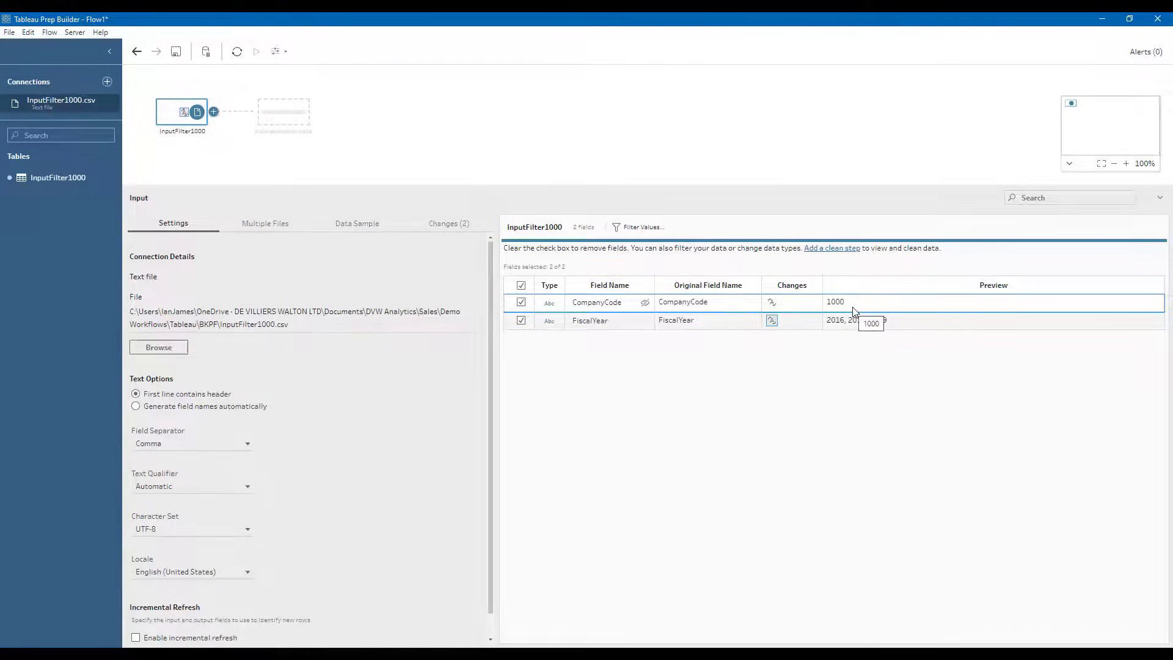
- Add a Script step after the input and move Script 1 right on the canvas
{"action": "left_click", "coordinate": [214, 113]}
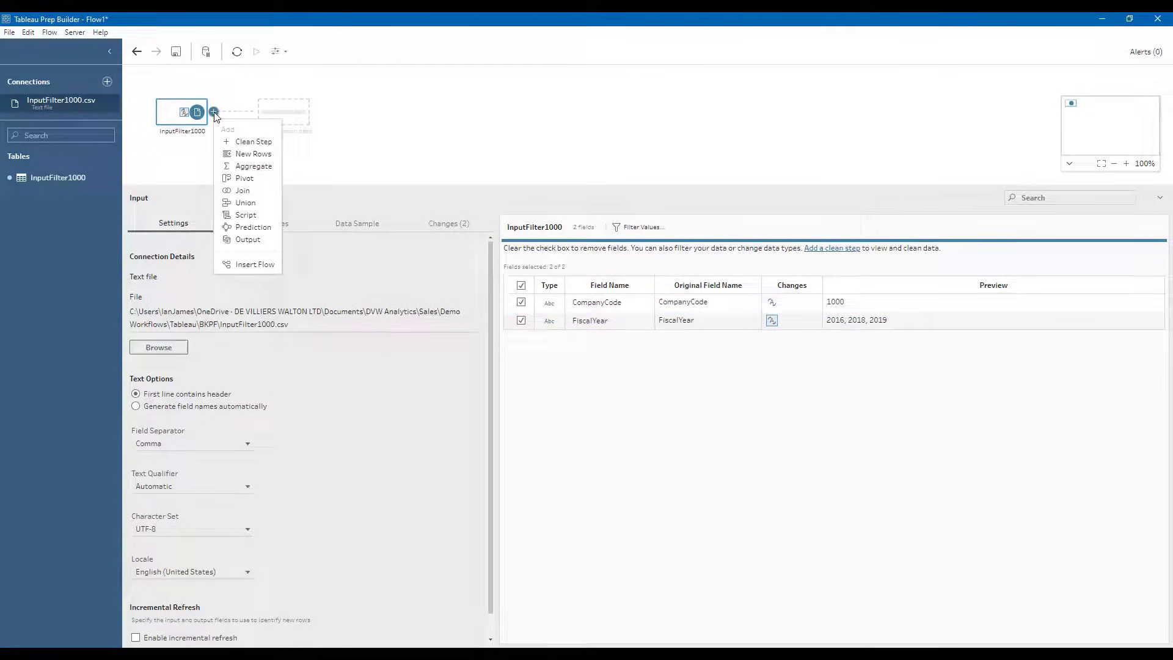
{"action": "left_click", "coordinate": [248, 216]}
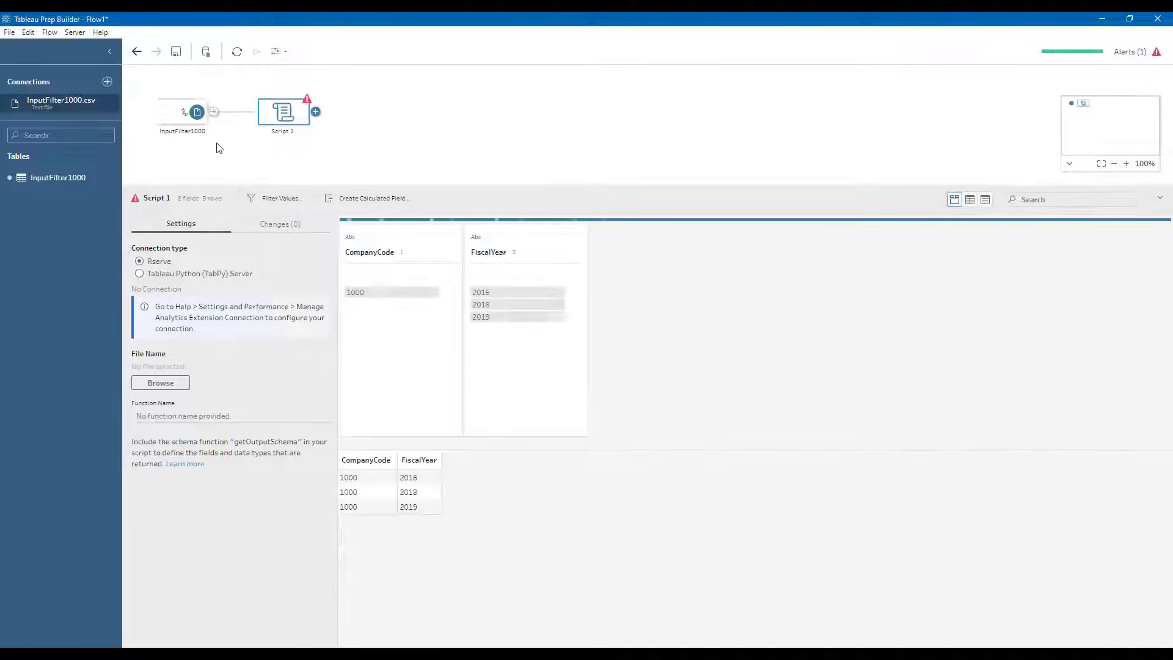
{"action": "left_click_drag", "start_coordinate": [284, 116], "coordinate": [382, 117]}
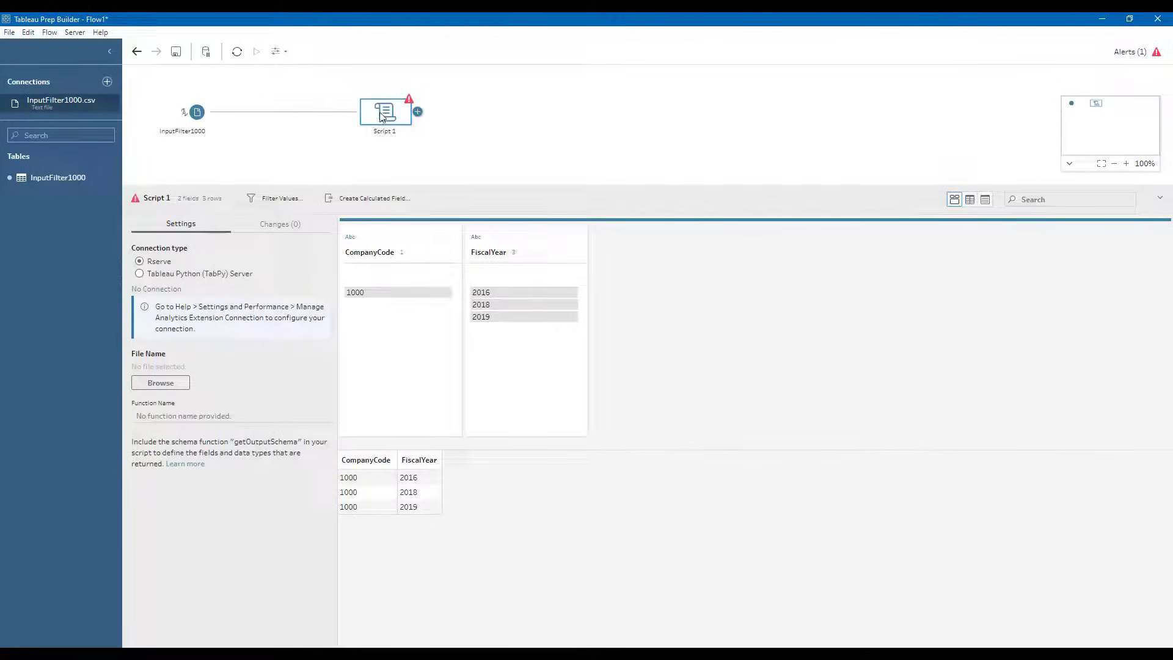
- Set Script 1 to run get_data from BKPF.py on the TabPy server
{"action": "left_click", "coordinate": [174, 276]}
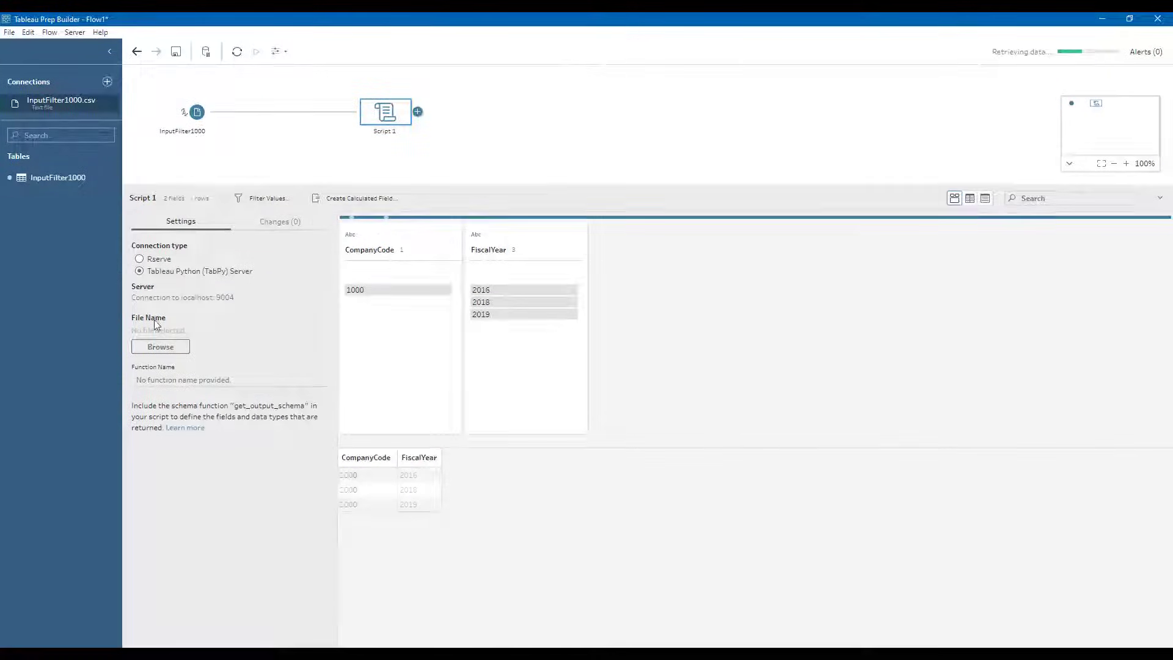
{"action": "left_click", "coordinate": [160, 349]}
{"action": "left_click", "coordinate": [273, 128]}
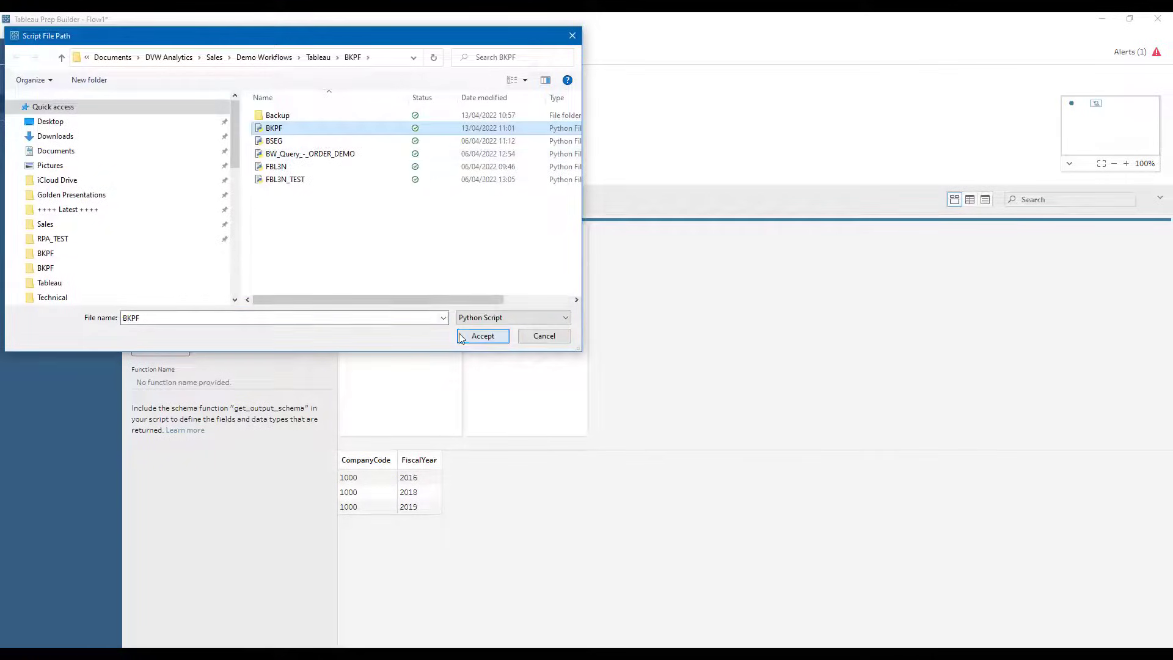
{"action": "left_click", "coordinate": [482, 336]}
{"action": "left_click", "coordinate": [183, 382]}
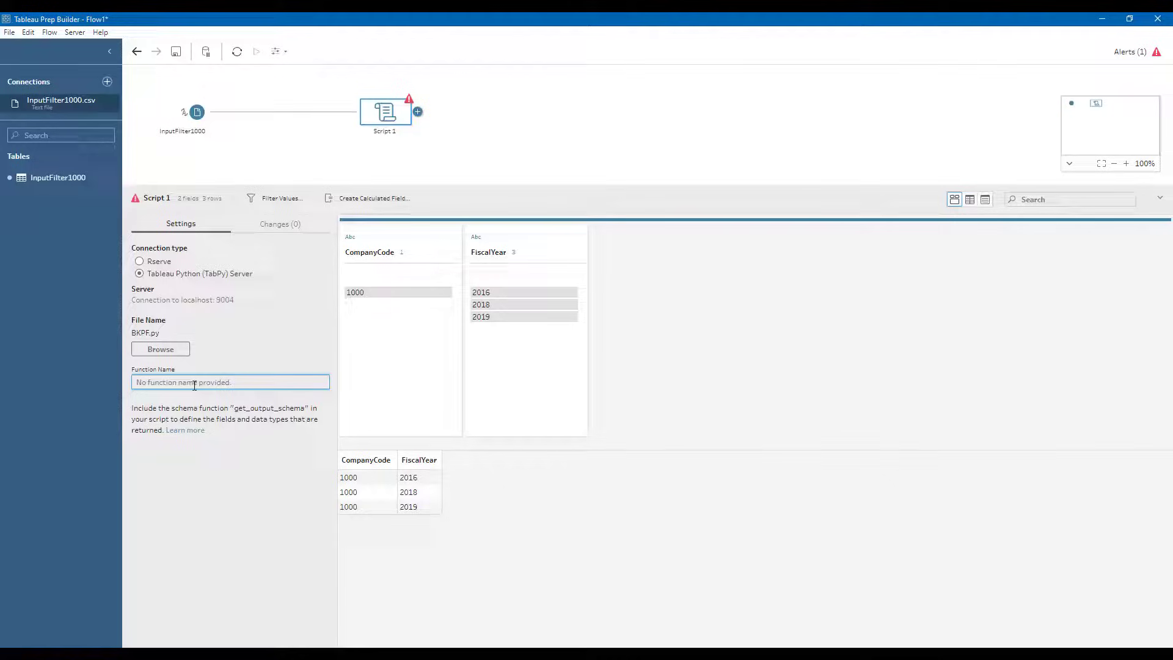
{"action": "type", "text": "get_data"}
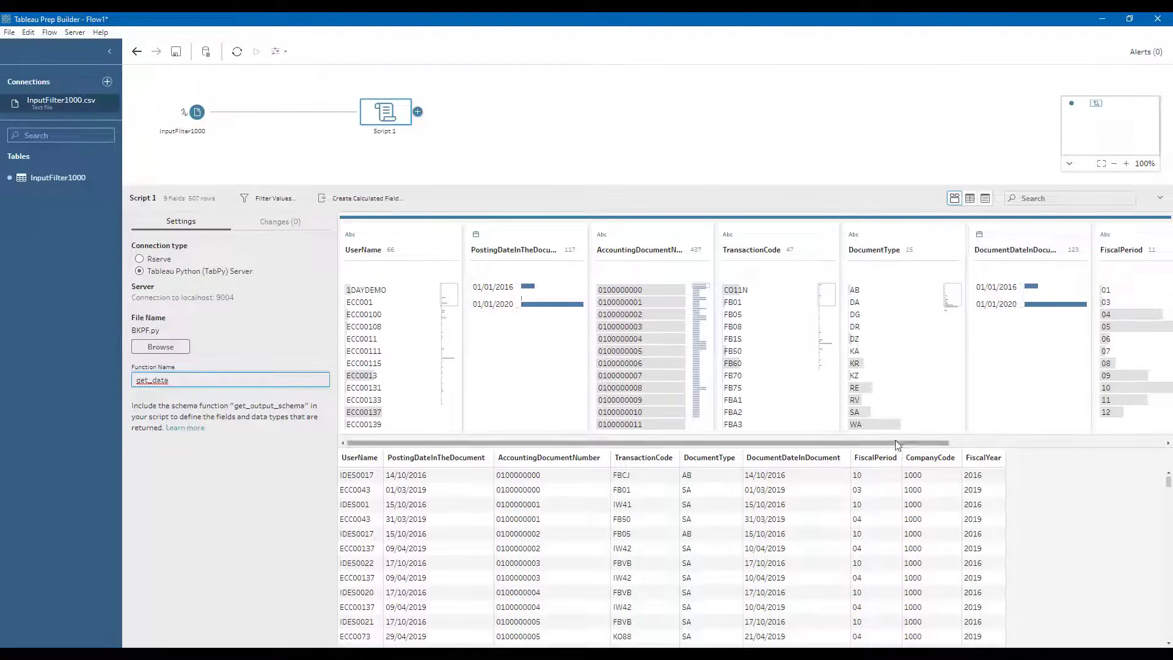
{"action": "left_click_drag", "start_coordinate": [950, 442], "coordinate": [1168, 438]}
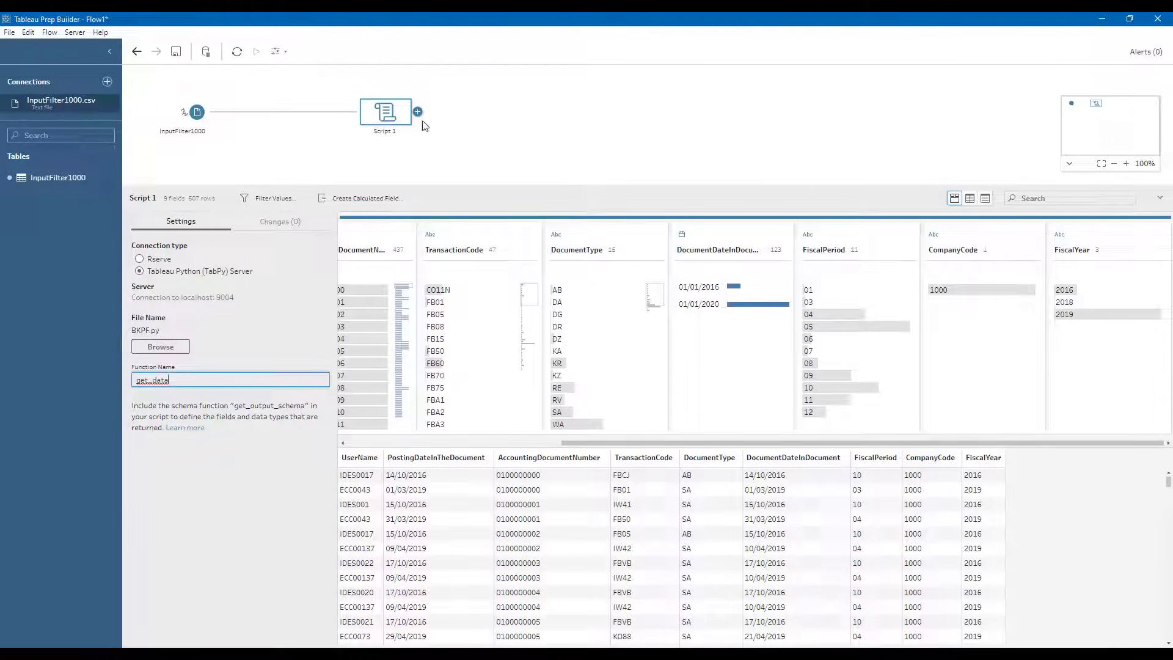
- Add Script 3 after Script 1, running get_data from BSEG.py on the TabPy server
{"action": "left_click", "coordinate": [418, 112]}
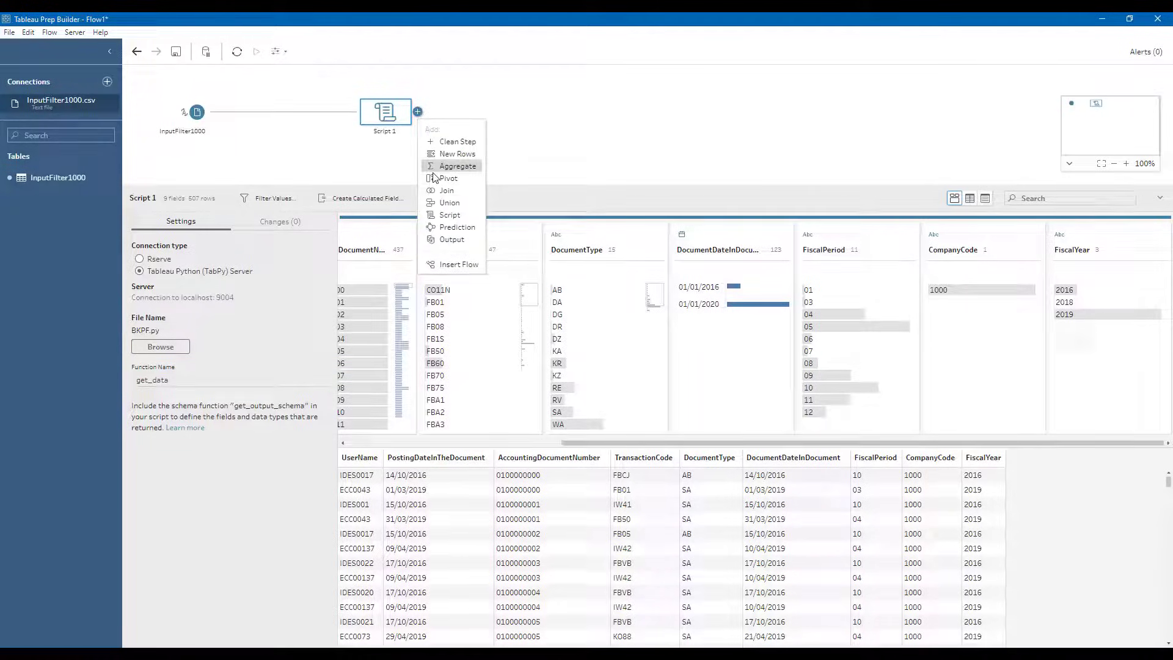
{"action": "left_click", "coordinate": [442, 219]}
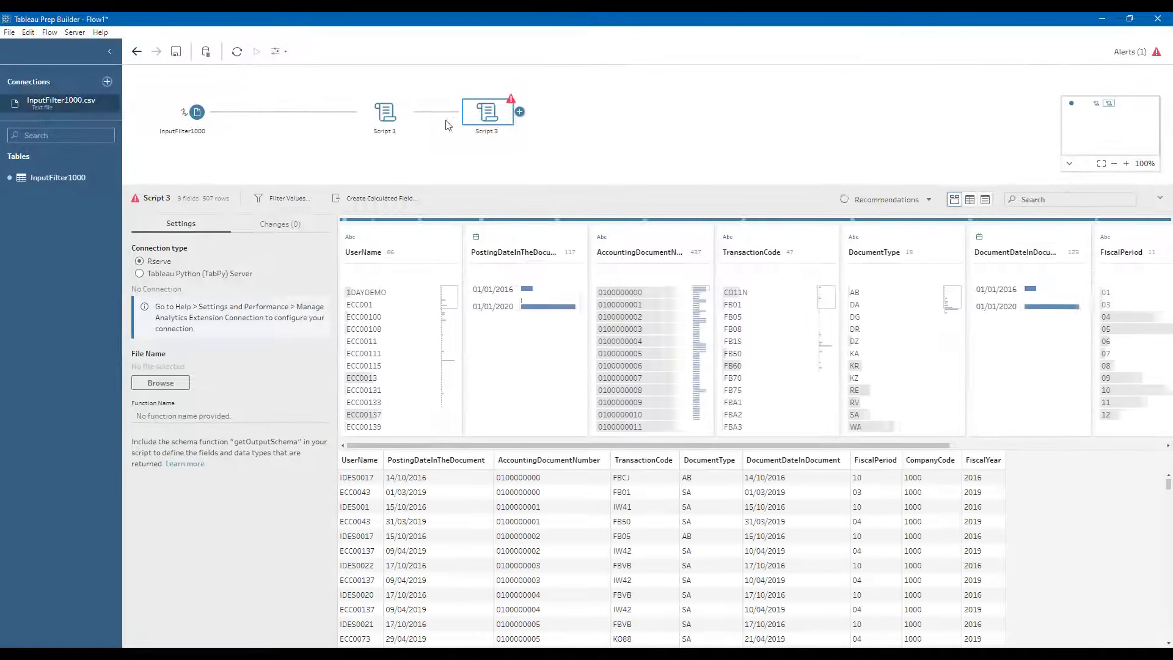
{"action": "left_click", "coordinate": [199, 276]}
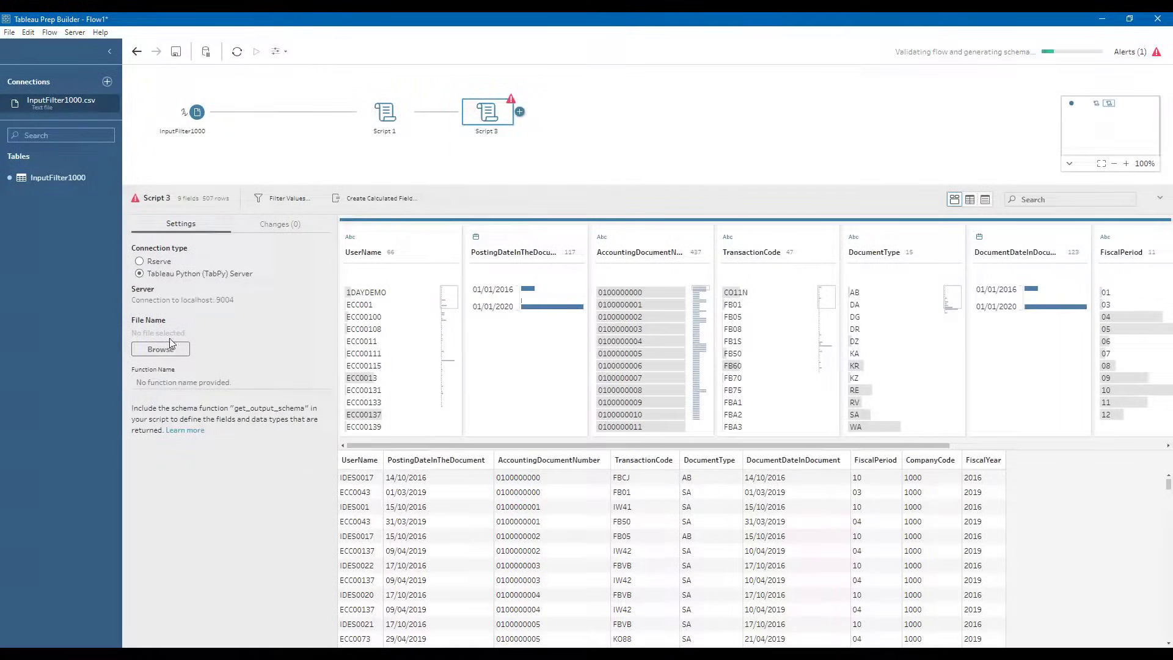
{"action": "left_click", "coordinate": [161, 351]}
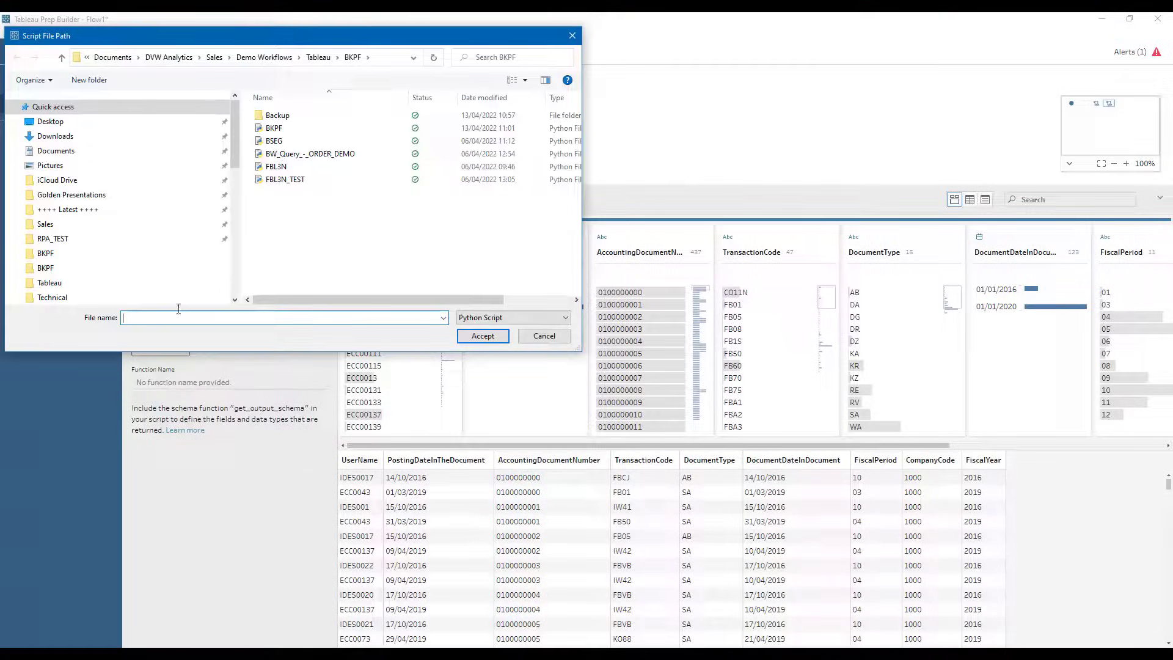
{"action": "left_click", "coordinate": [282, 144]}
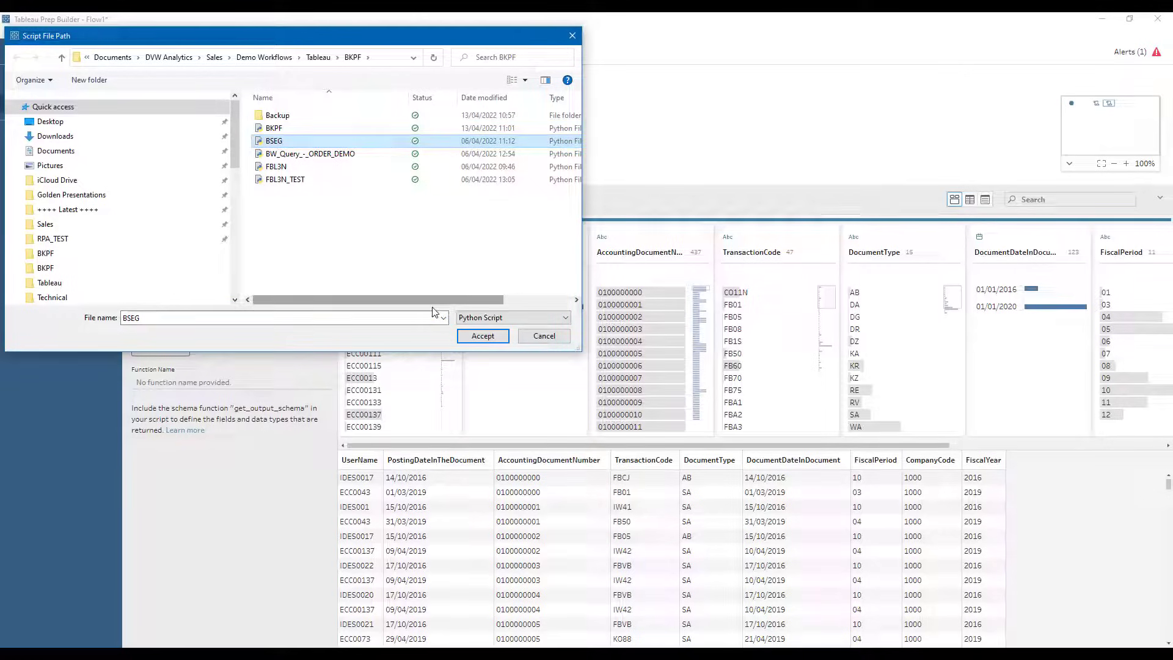
{"action": "left_click", "coordinate": [483, 336]}
{"action": "left_click", "coordinate": [172, 382]}
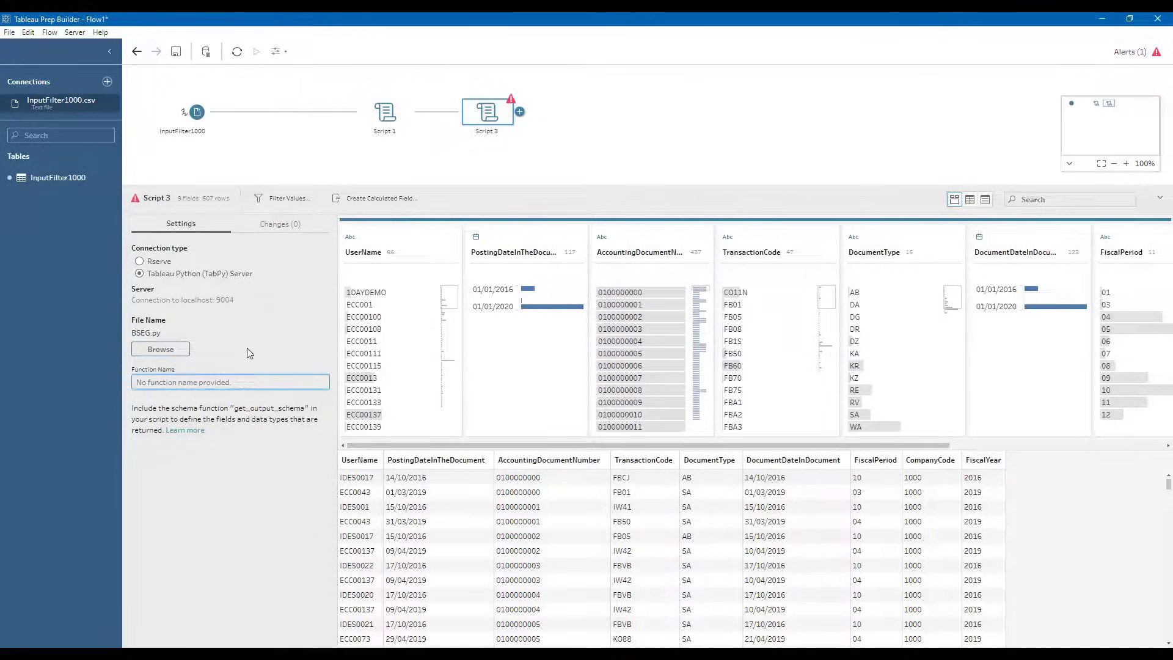
{"action": "type", "text": "get_data"}
{"action": "key", "text": "Return"}
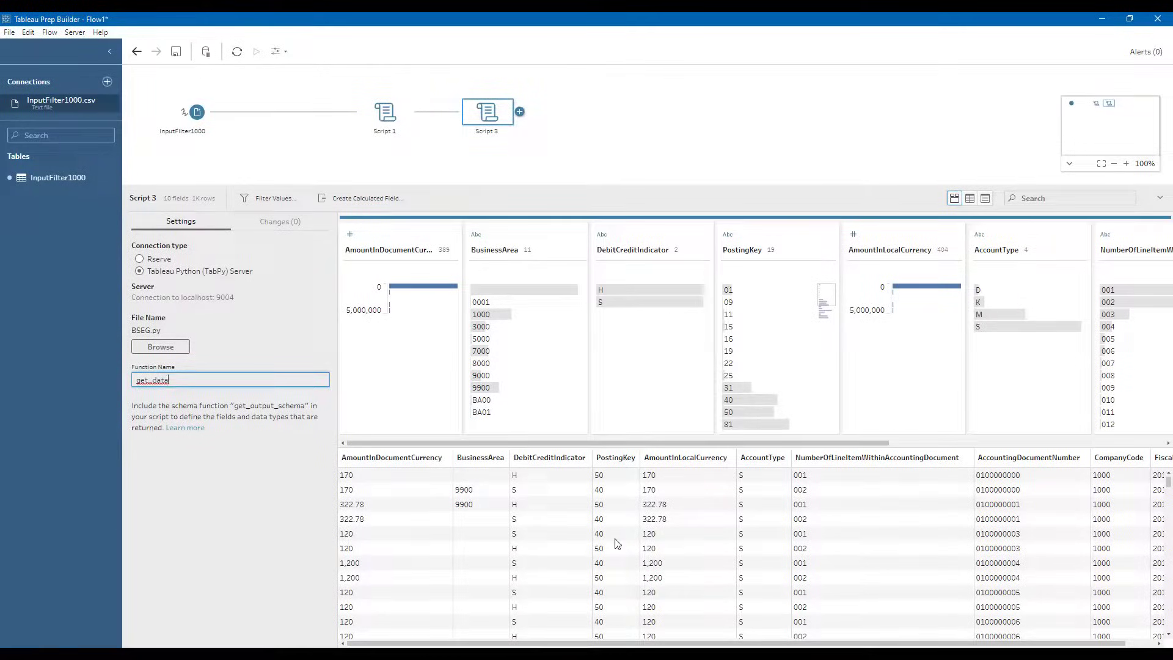
- Join Script 1 with Script 3, adding AccountingDocumentNumber and CompanyCode join clauses
{"action": "left_click_drag", "start_coordinate": [386, 113], "coordinate": [530, 120]}
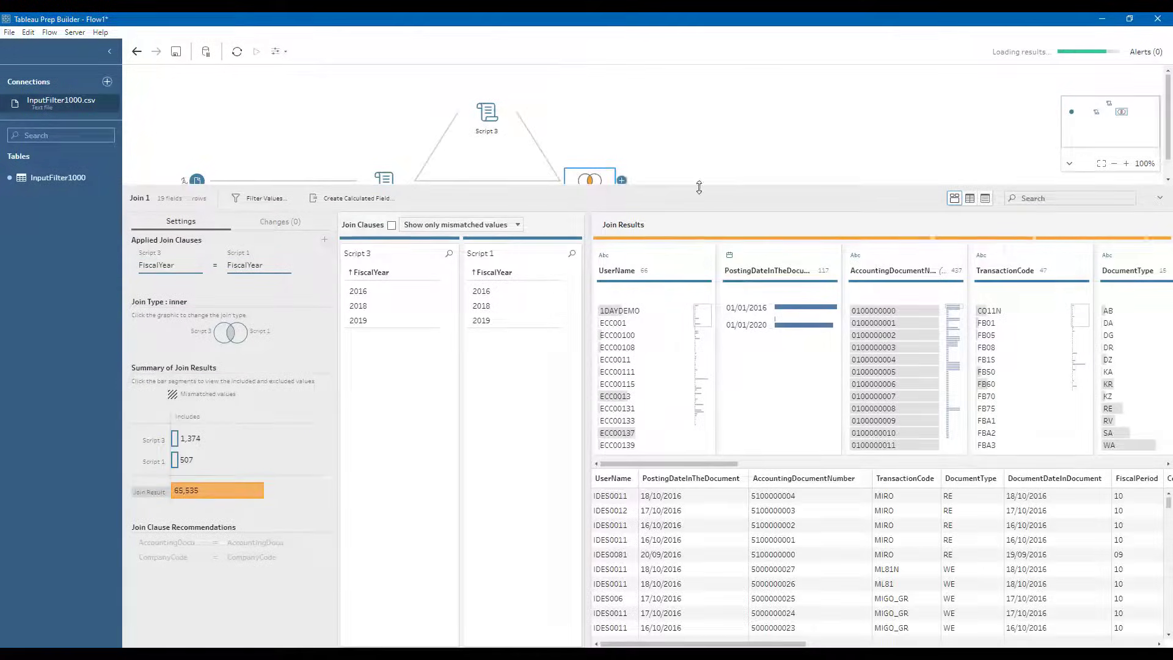
{"action": "left_click_drag", "start_coordinate": [699, 188], "coordinate": [697, 257]}
{"action": "left_click", "coordinate": [319, 310]}
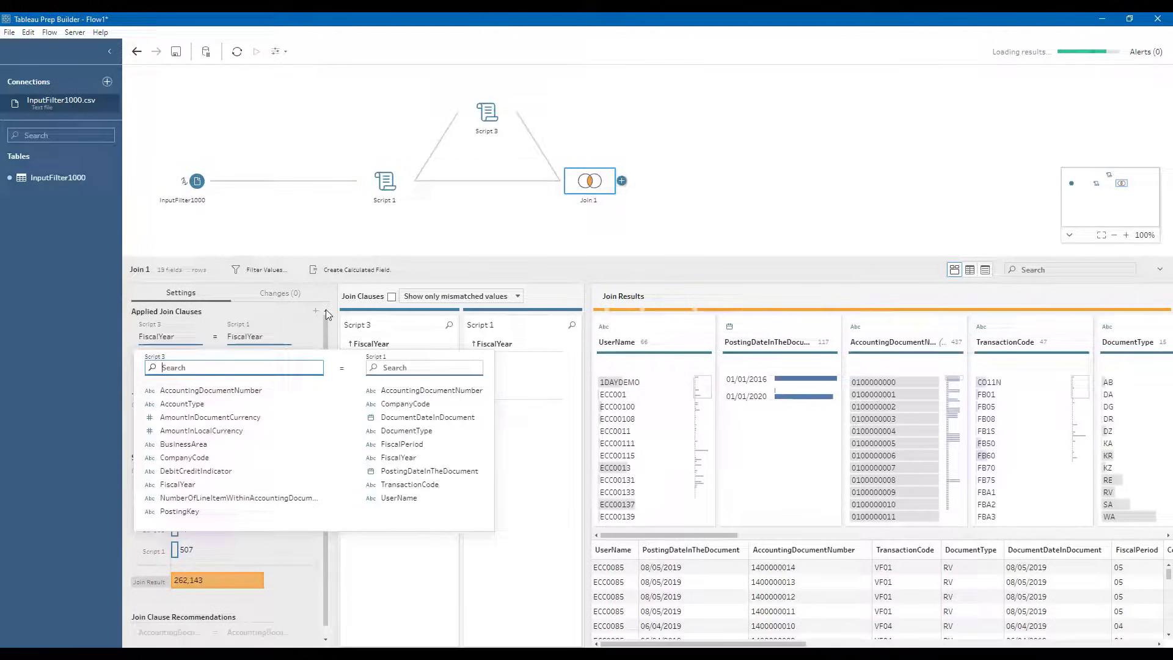
{"action": "left_click", "coordinate": [211, 390]}
{"action": "left_click", "coordinate": [432, 390]}
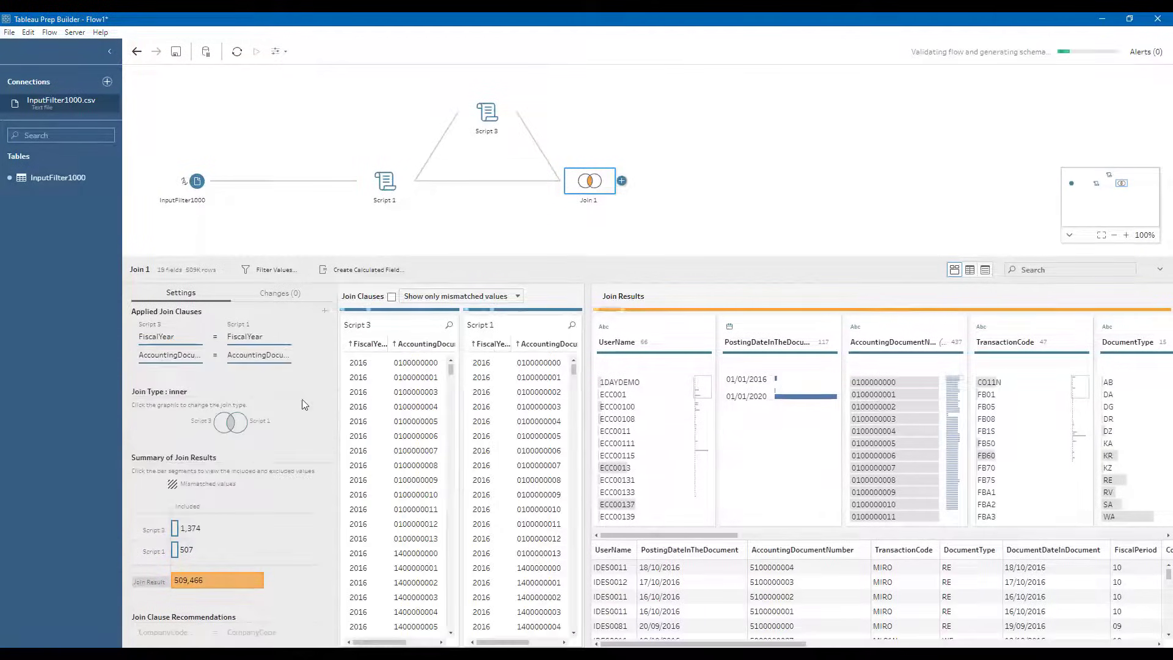
{"action": "left_click", "coordinate": [324, 309]}
{"action": "left_click", "coordinate": [184, 476]}
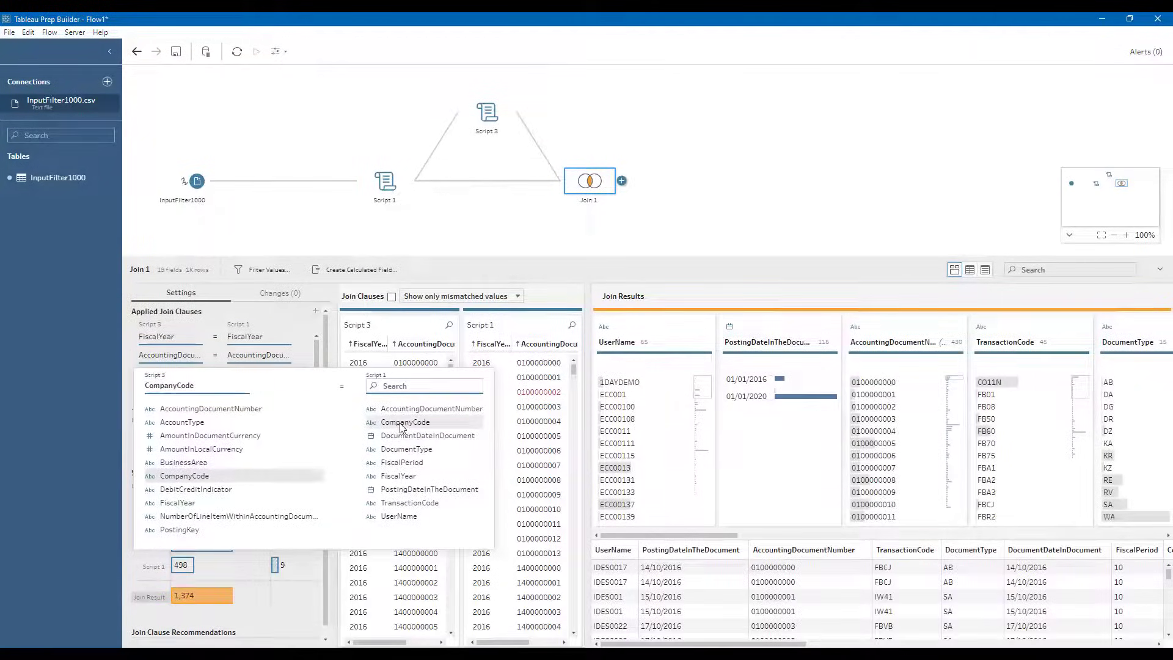
{"action": "left_click", "coordinate": [404, 422]}
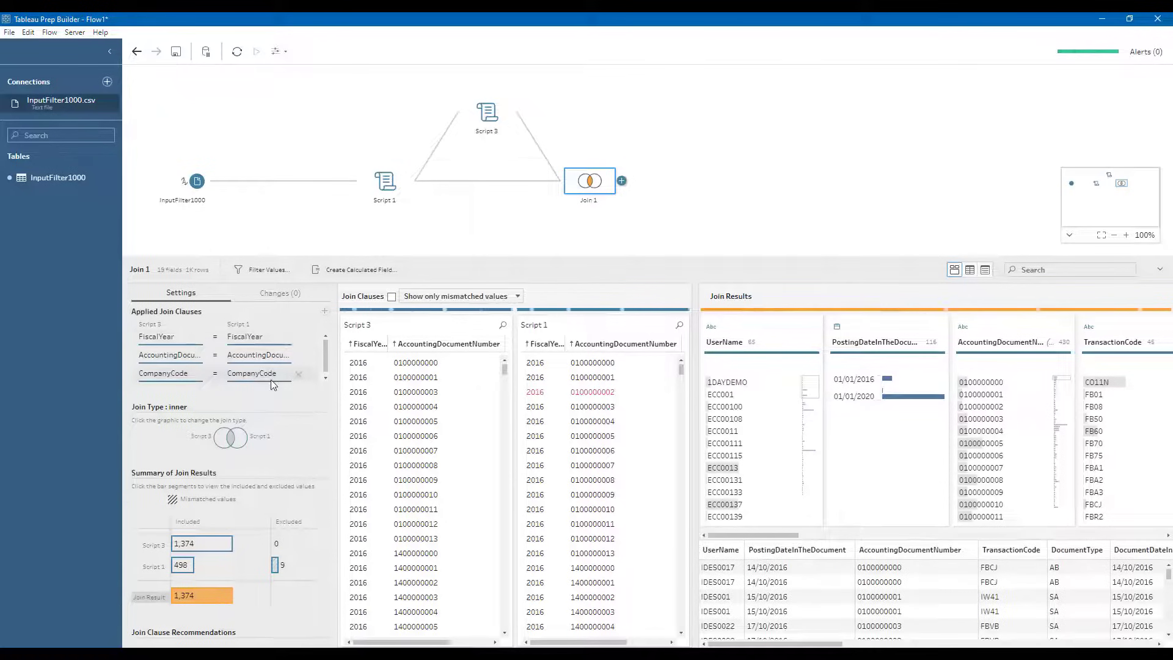
- Add an Output step after Join 1 saving to Output.hyper, and check its 19 columns
{"action": "left_click", "coordinate": [622, 182]}
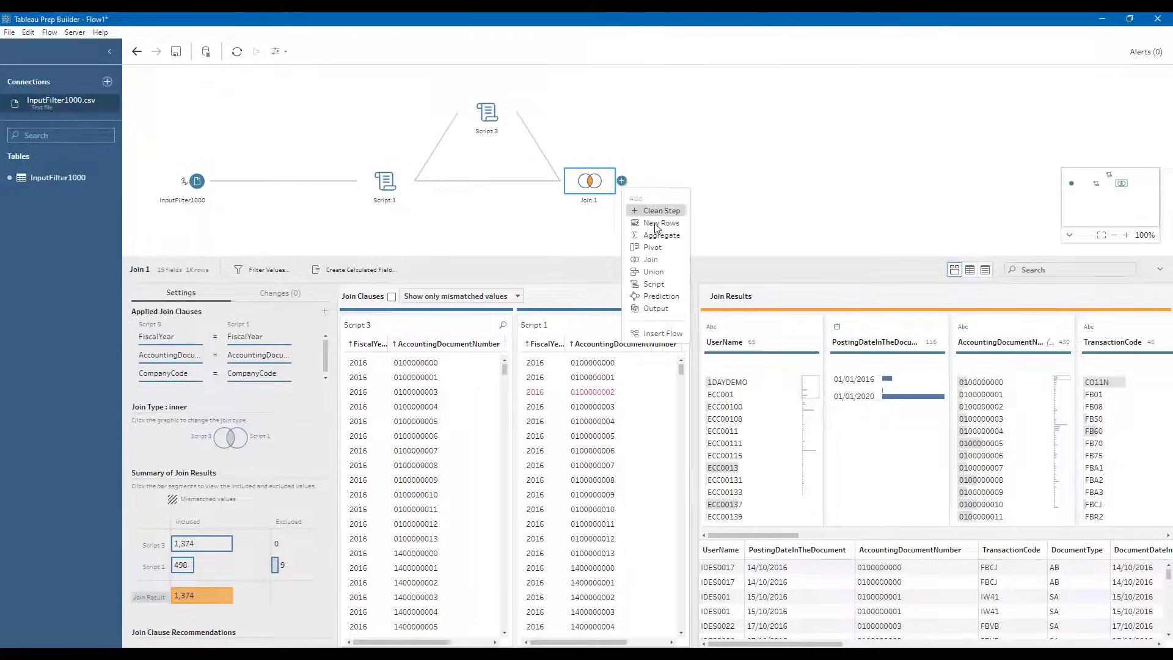
{"action": "left_click", "coordinate": [654, 310]}
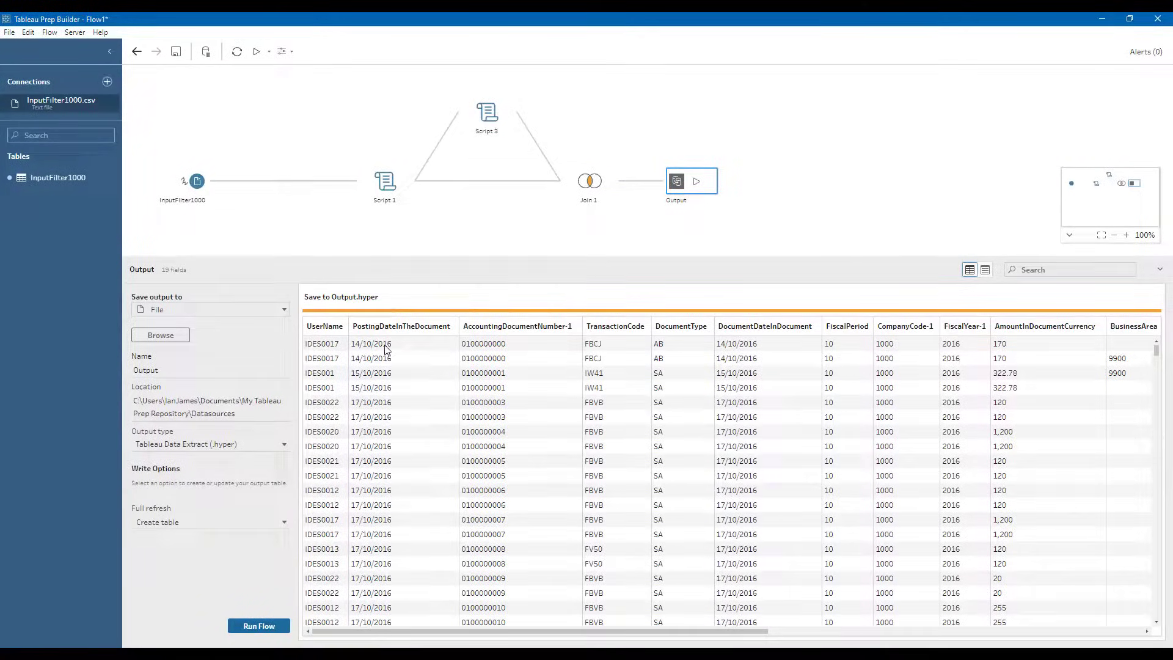
{"action": "left_click_drag", "start_coordinate": [507, 631], "coordinate": [842, 645]}
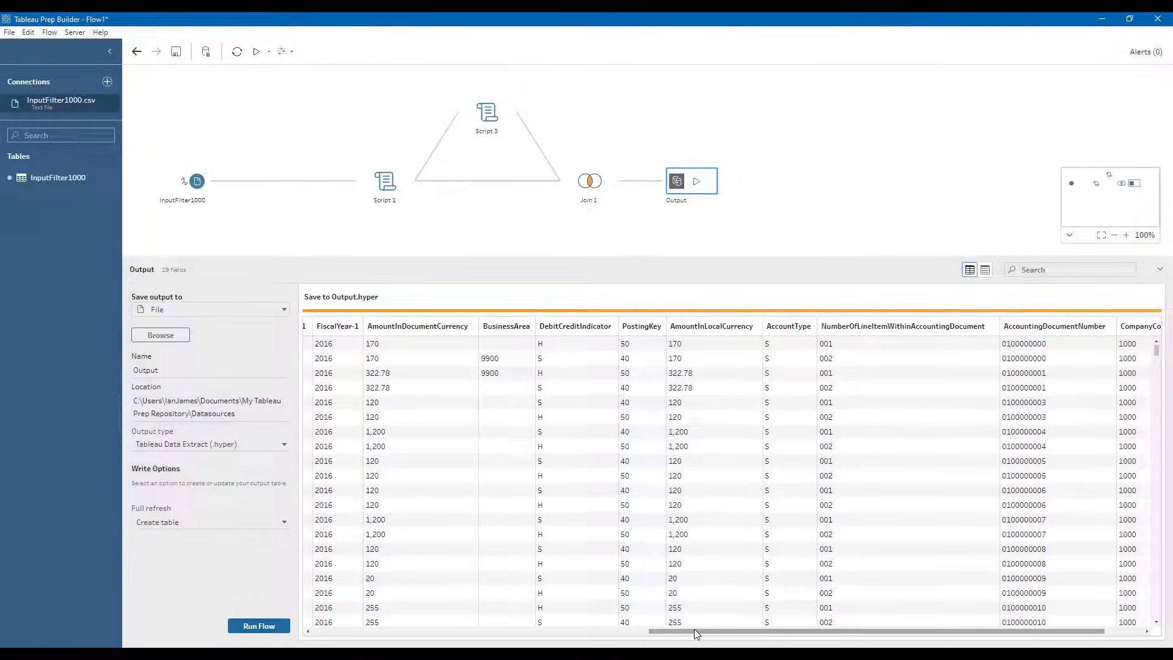
{"action": "left_click_drag", "start_coordinate": [695, 631], "coordinate": [758, 632]}
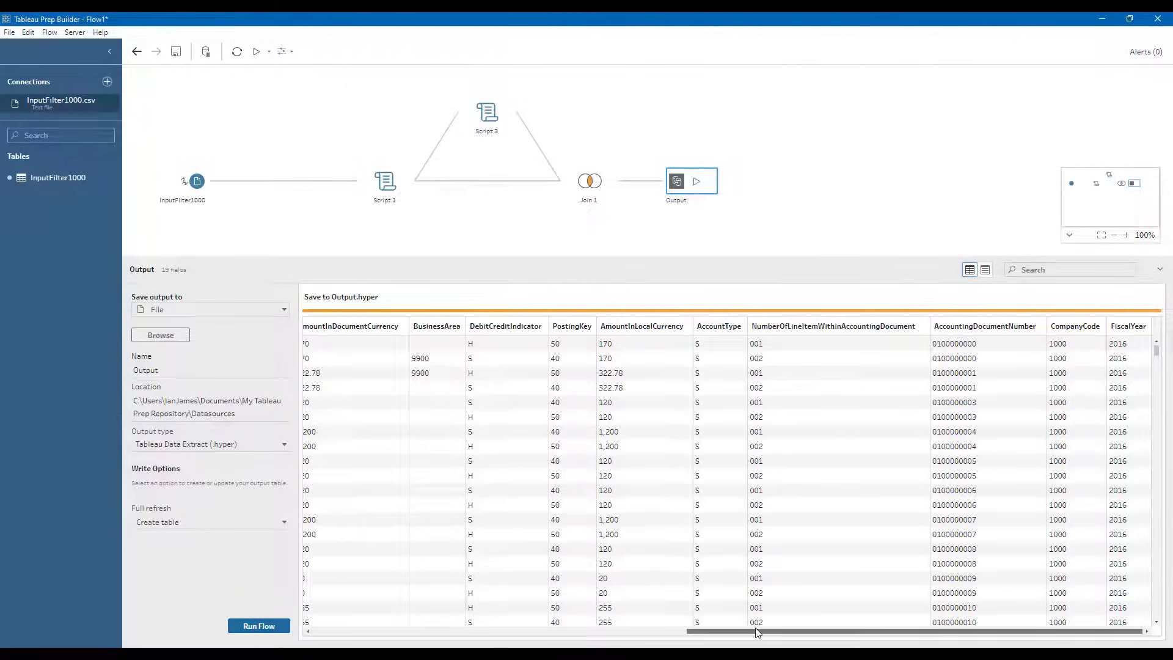
- Insert a Clean step before Script 1, renaming CompanyCode 1000 to 3000 and keeping only FiscalYear 2019
{"action": "left_click", "coordinate": [270, 181]}
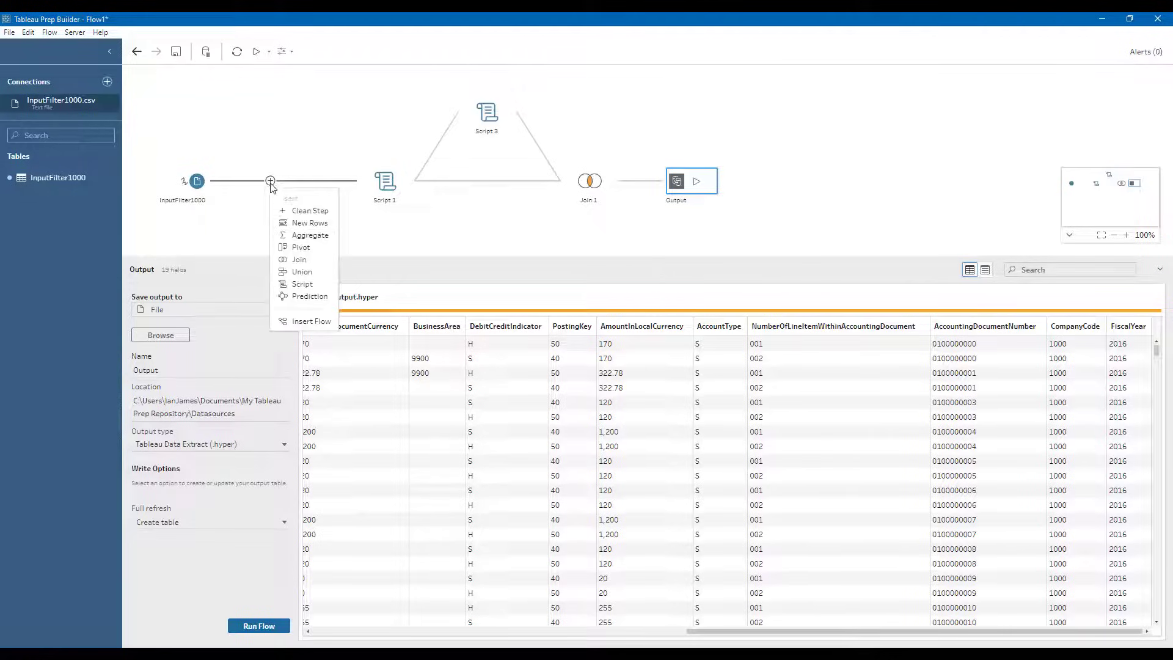
{"action": "left_click", "coordinate": [300, 214]}
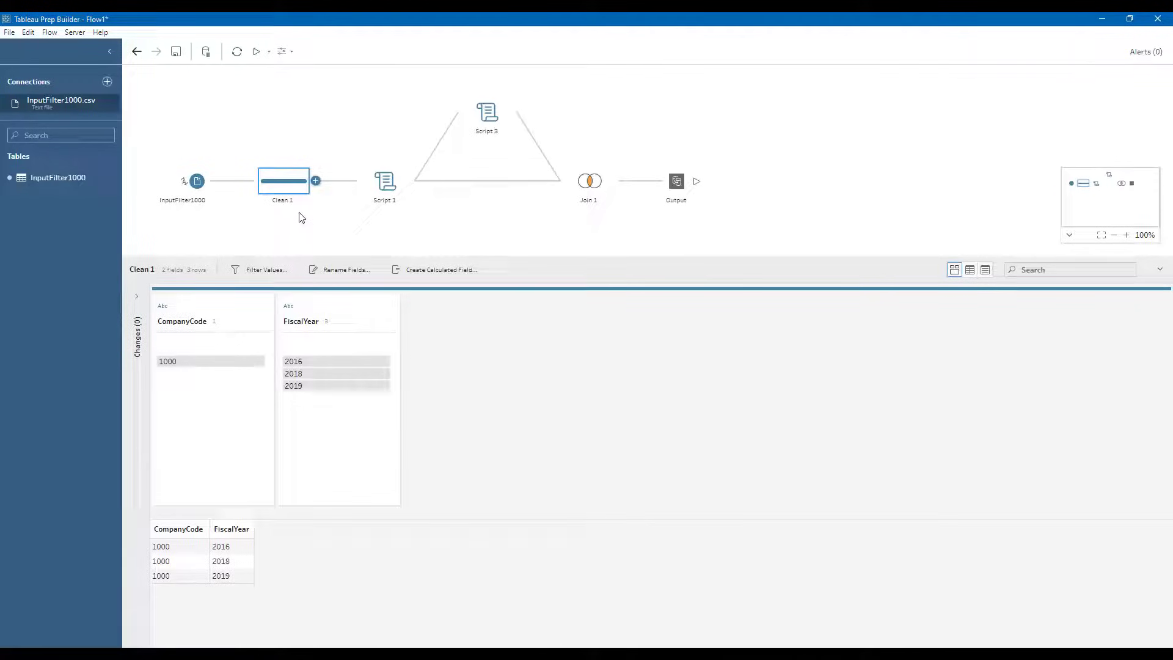
{"action": "left_click", "coordinate": [174, 362]}
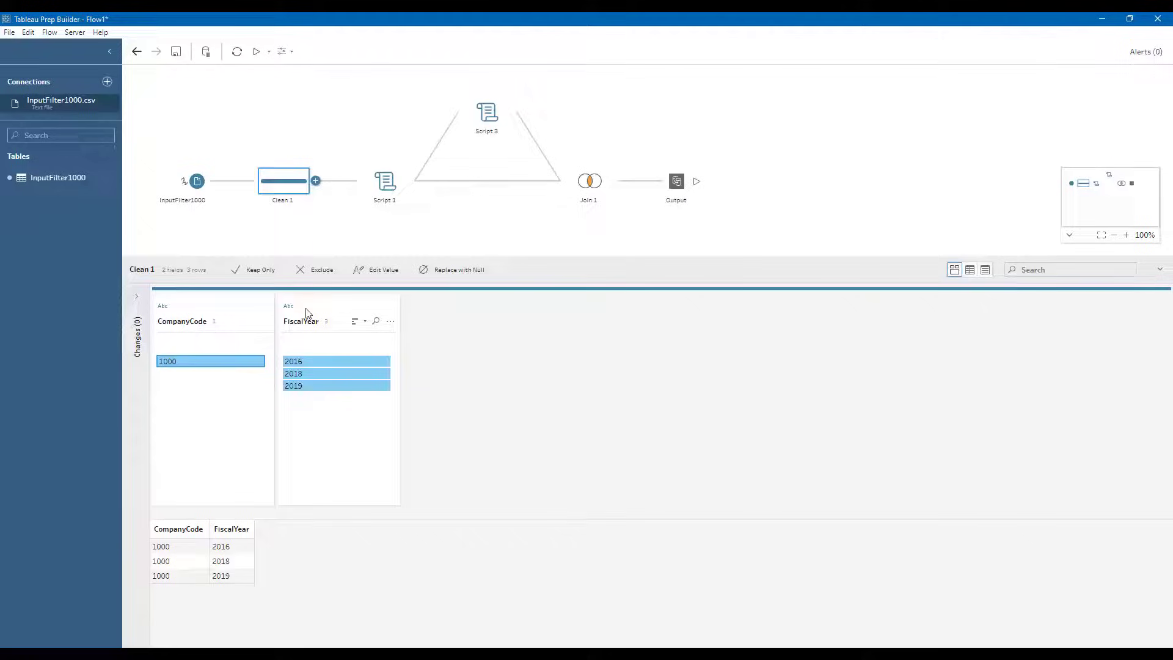
{"action": "double_click", "coordinate": [172, 362]}
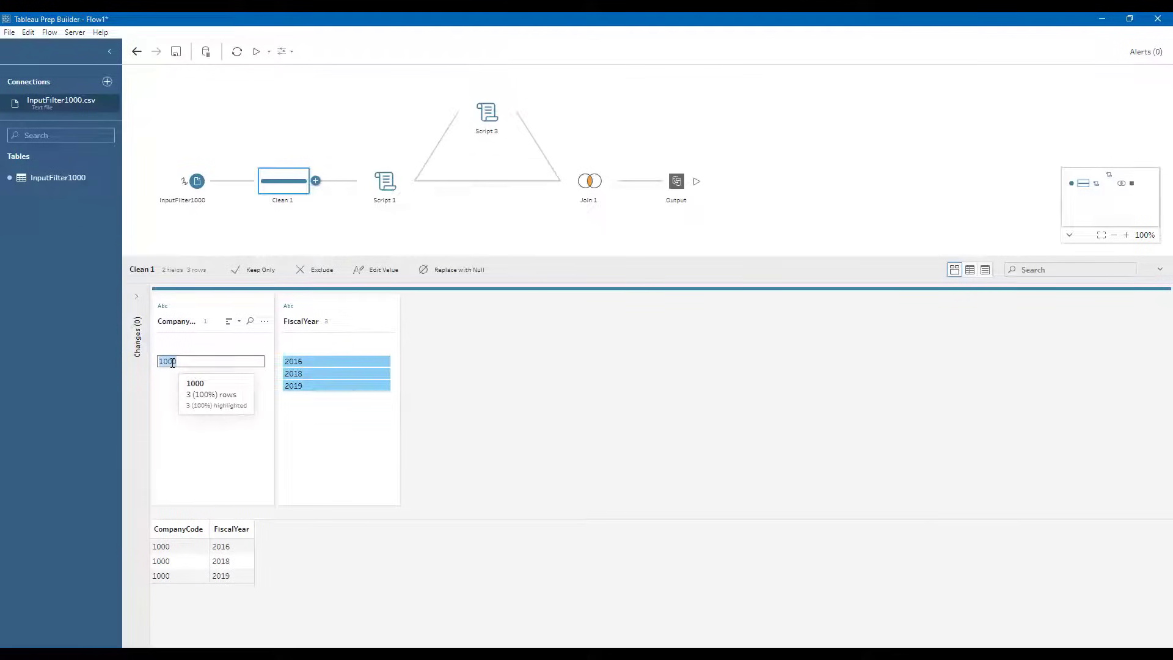
{"action": "type", "text": "3000"}
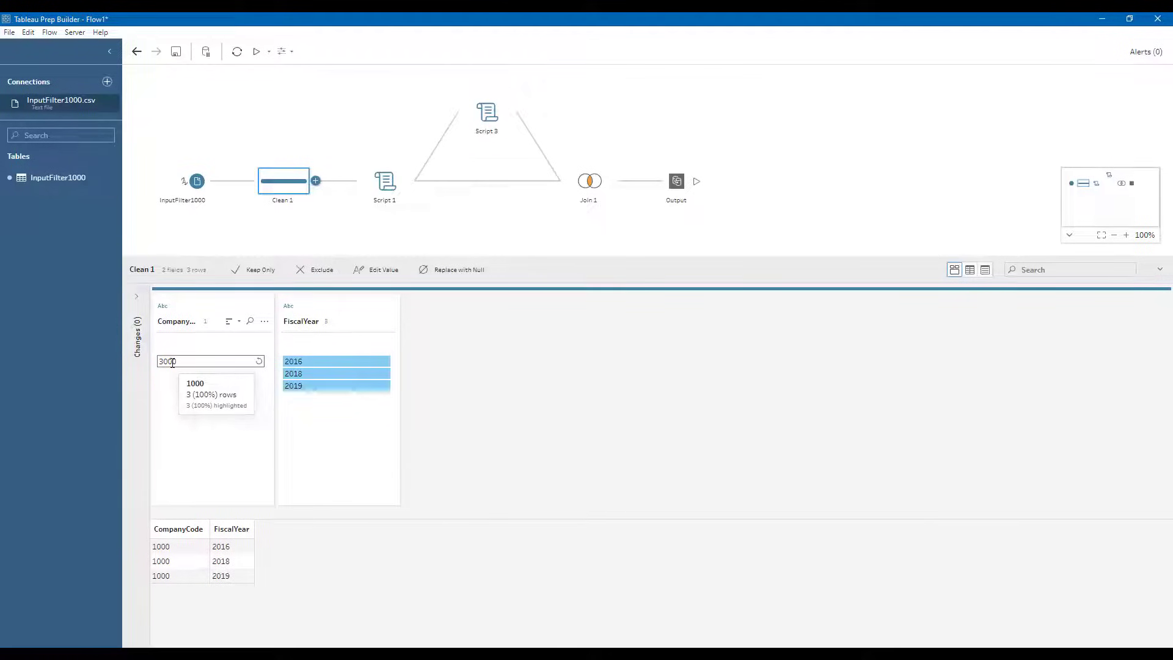
{"action": "left_click", "coordinate": [300, 387]}
{"action": "left_click", "coordinate": [252, 270]}
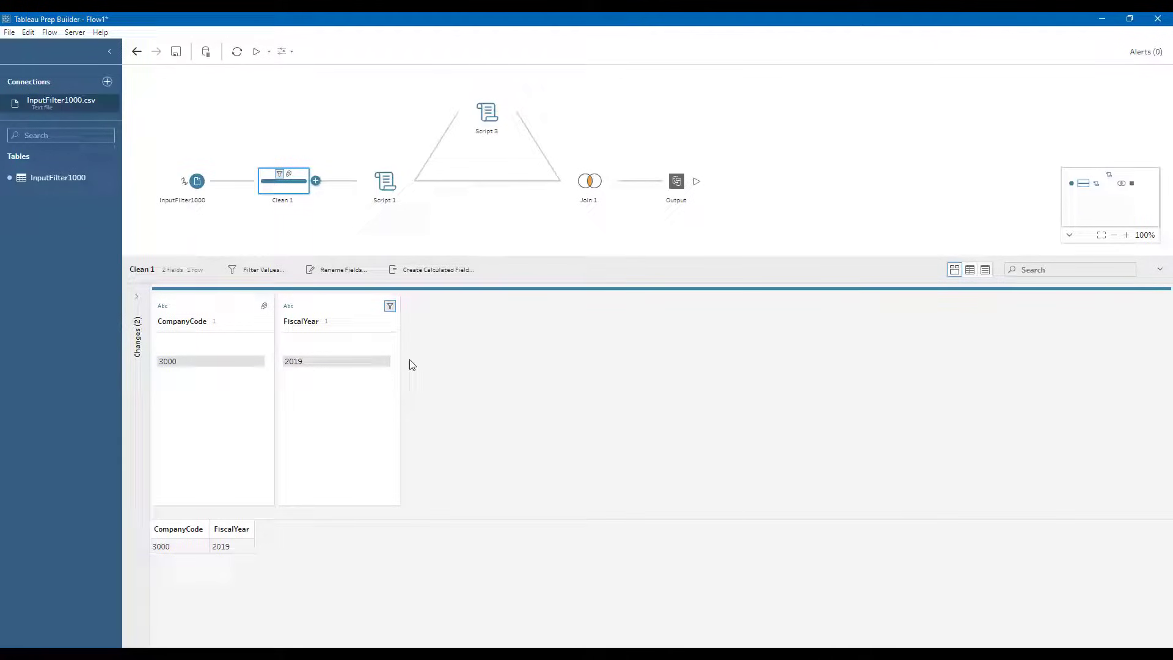
- Run the flow, replacing the existing Output.hyper file
{"action": "left_click", "coordinate": [256, 52]}
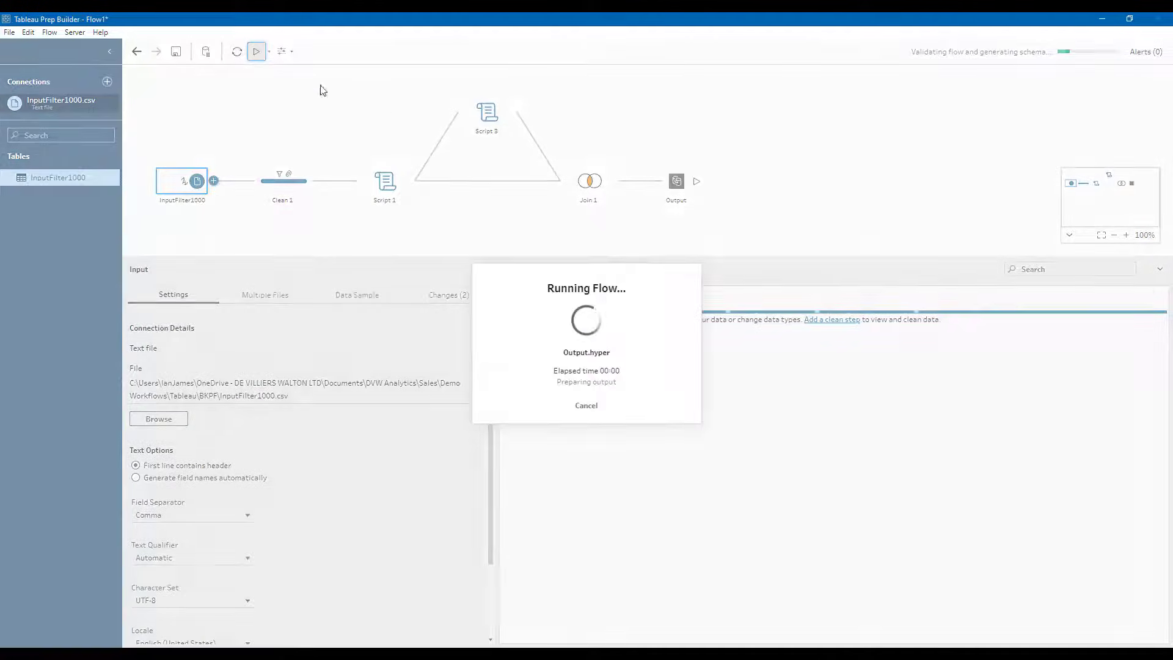
{"action": "left_click", "coordinate": [760, 387]}
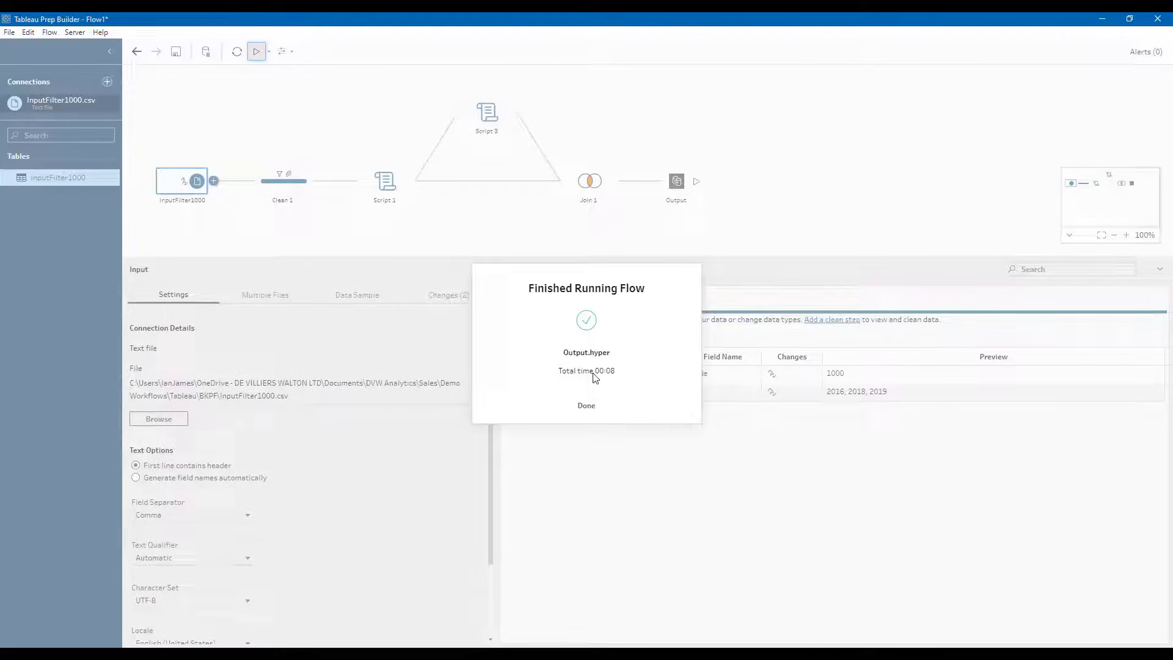
{"action": "left_click", "coordinate": [586, 406]}
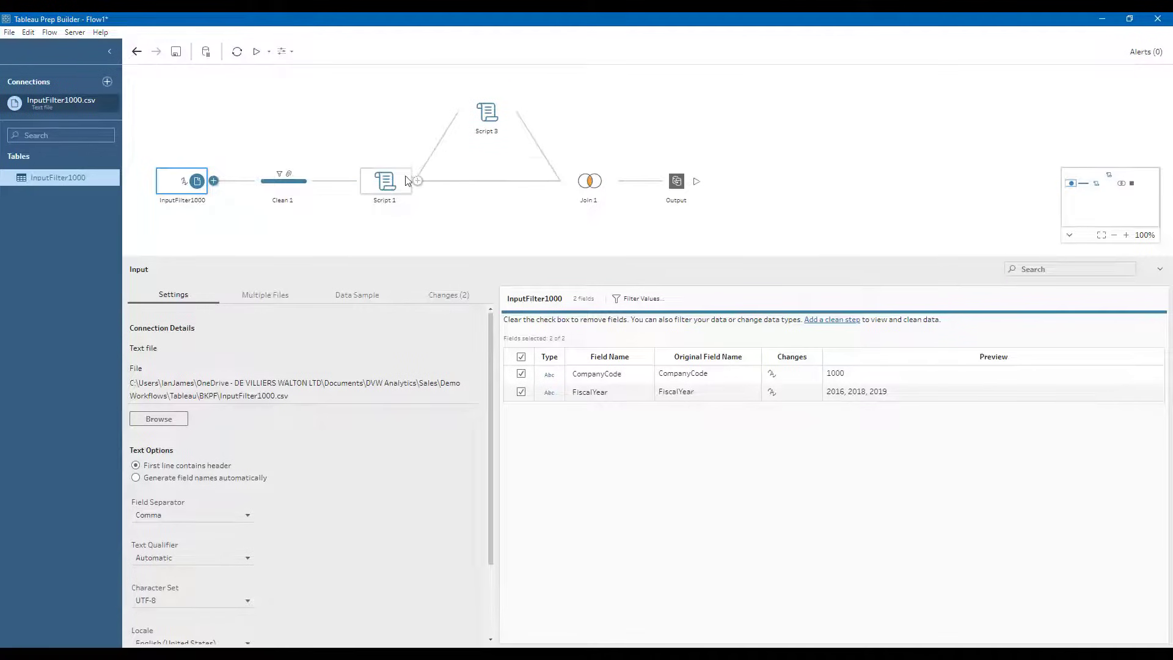
- Review the Output step's preview of company 3000, fiscal year 2019 rows
{"action": "left_click", "coordinate": [697, 181]}
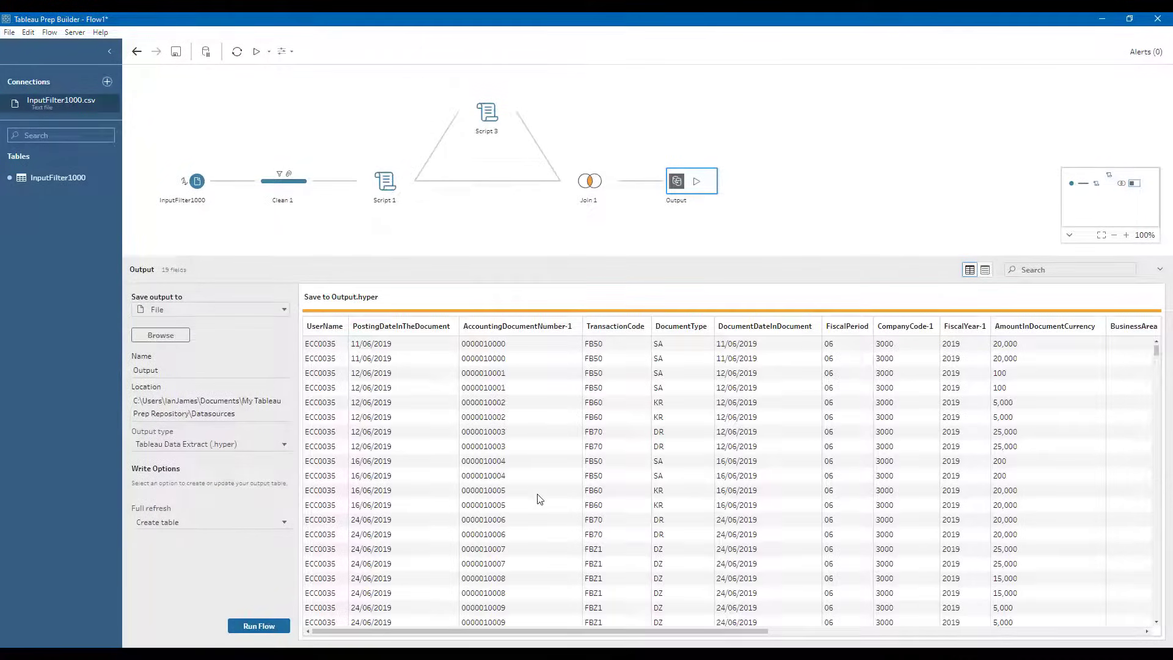
{"action": "left_click_drag", "start_coordinate": [589, 631], "coordinate": [923, 641]}
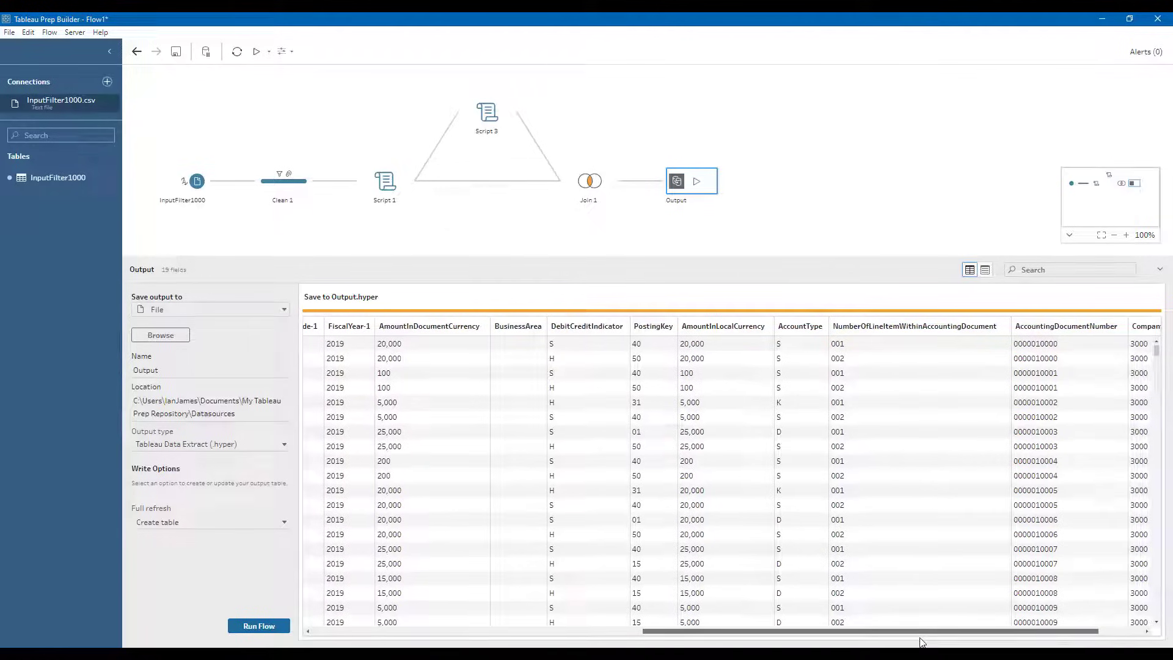
{"action": "scroll", "coordinate": [956, 440], "scroll_direction": "right", "scroll_amount": 3}
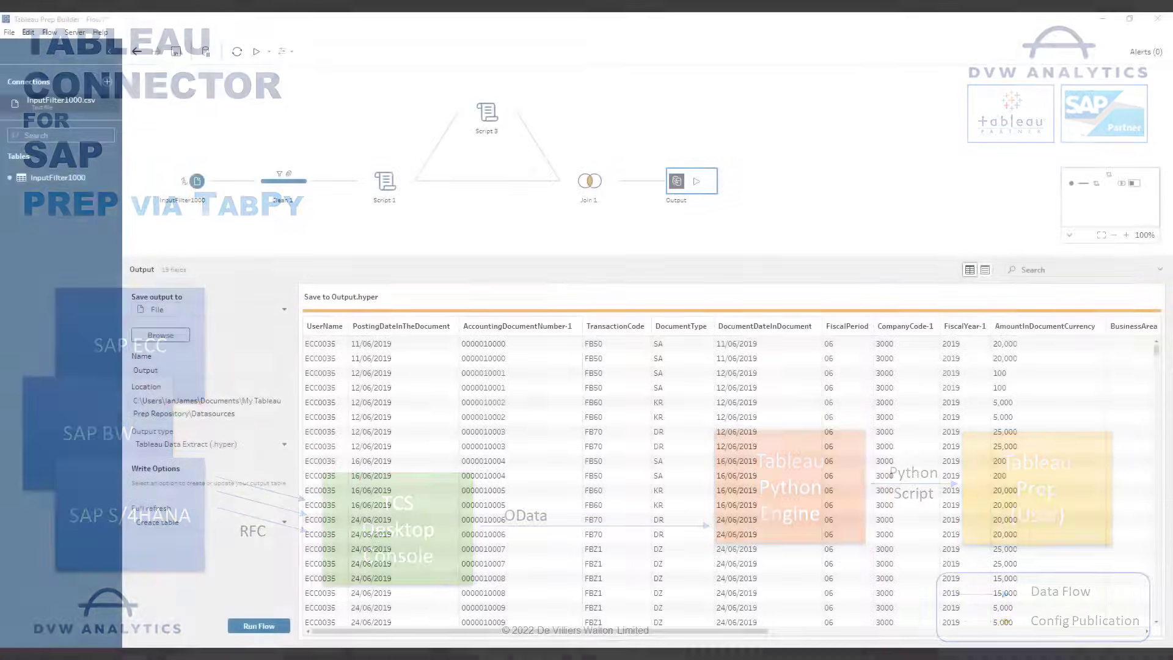
- Open BKPF_Config.xml for editing in xCS Console
{"action": "left_click", "coordinate": [1014, 644]}
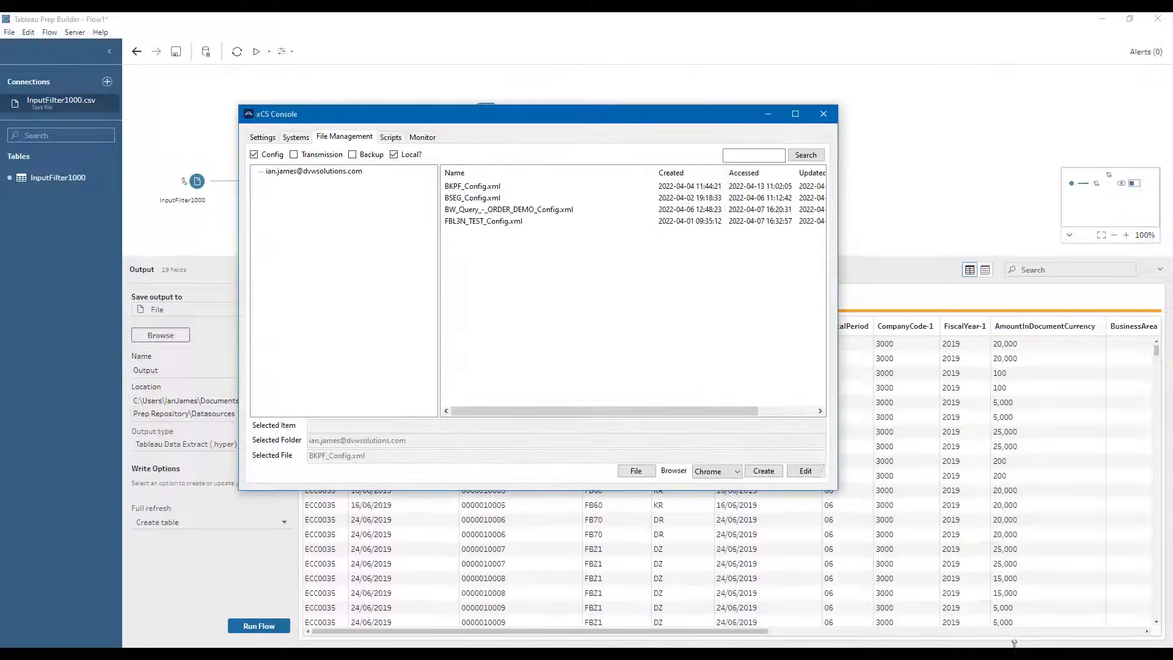
{"action": "left_click", "coordinate": [477, 187]}
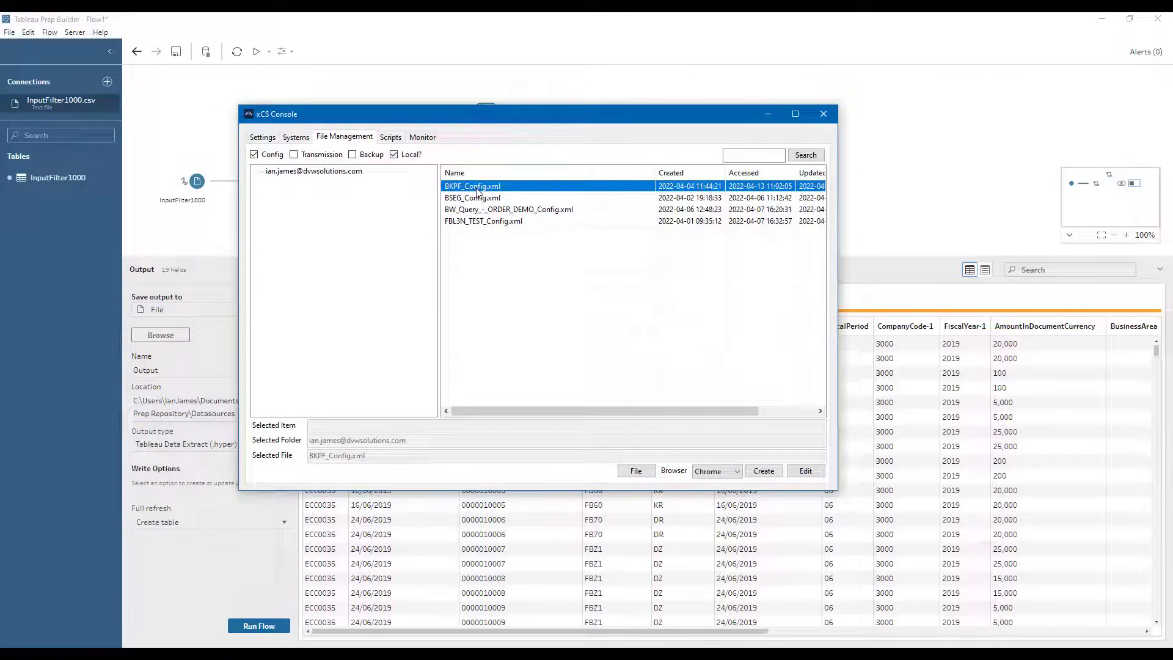
{"action": "left_click", "coordinate": [803, 475]}
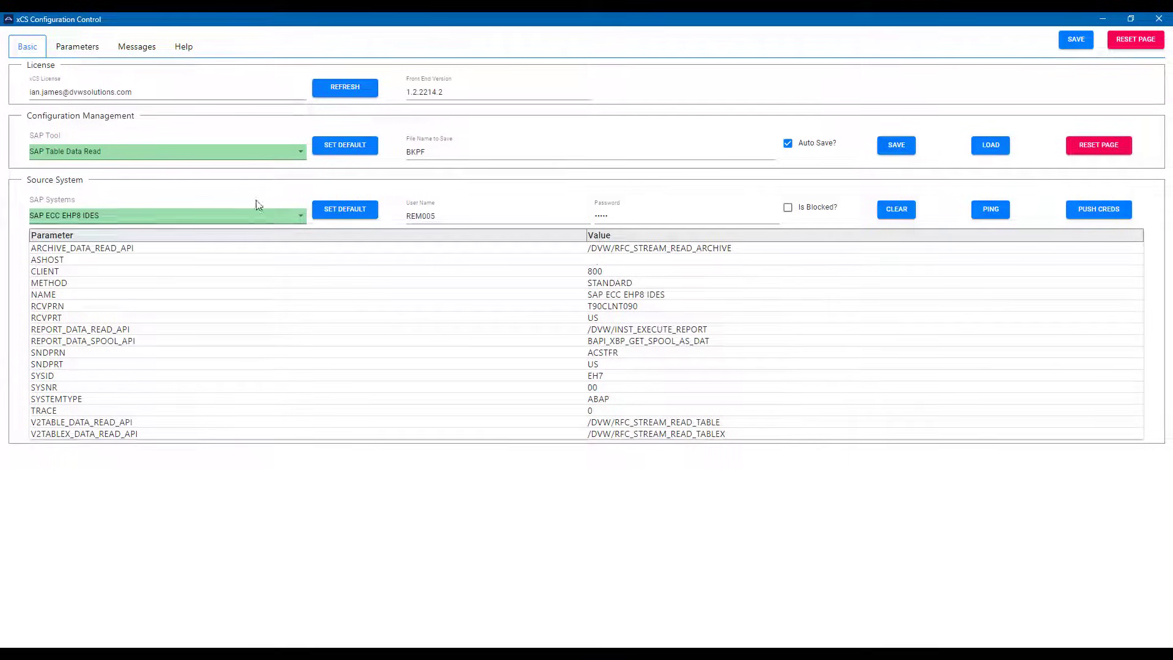
- Confirm SAP Table Data Read as the tool and SAP ECC EHP8 IDES as the system
{"action": "left_click", "coordinate": [241, 157]}
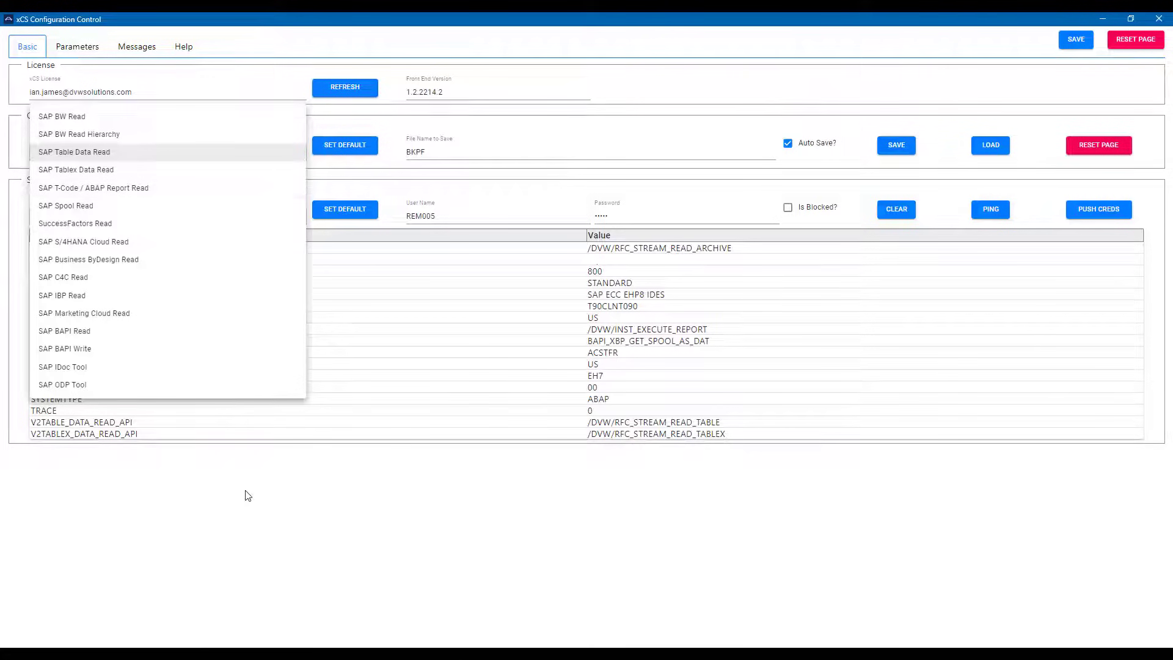
{"action": "left_click", "coordinate": [210, 419]}
{"action": "left_click", "coordinate": [155, 218]}
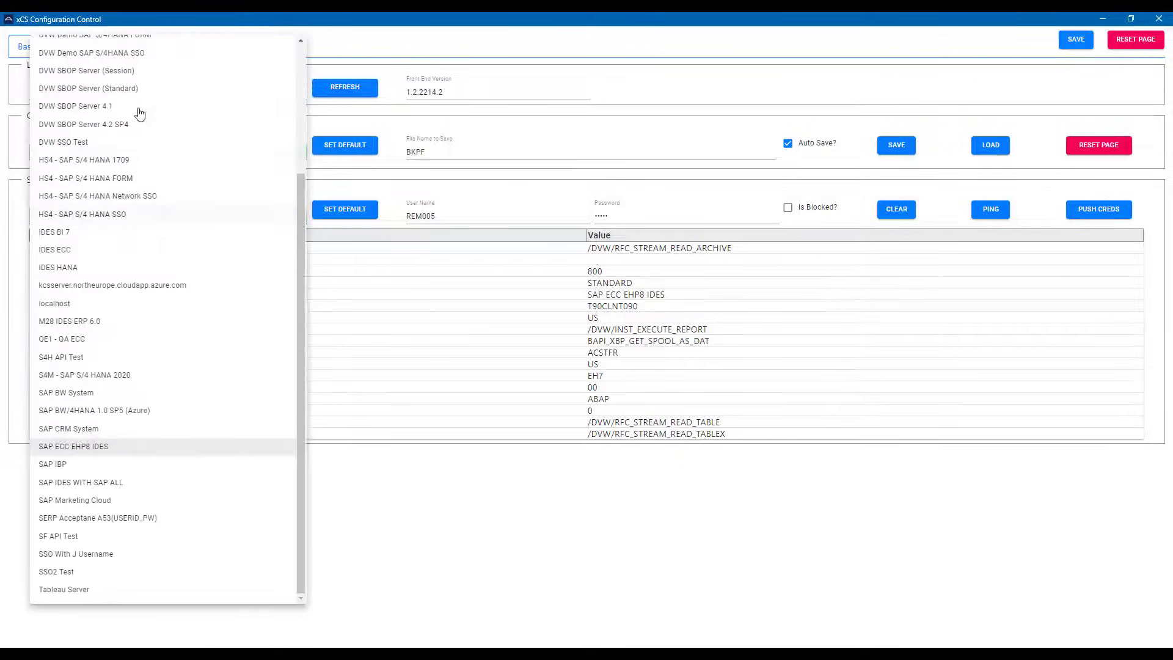
{"action": "left_click", "coordinate": [392, 541]}
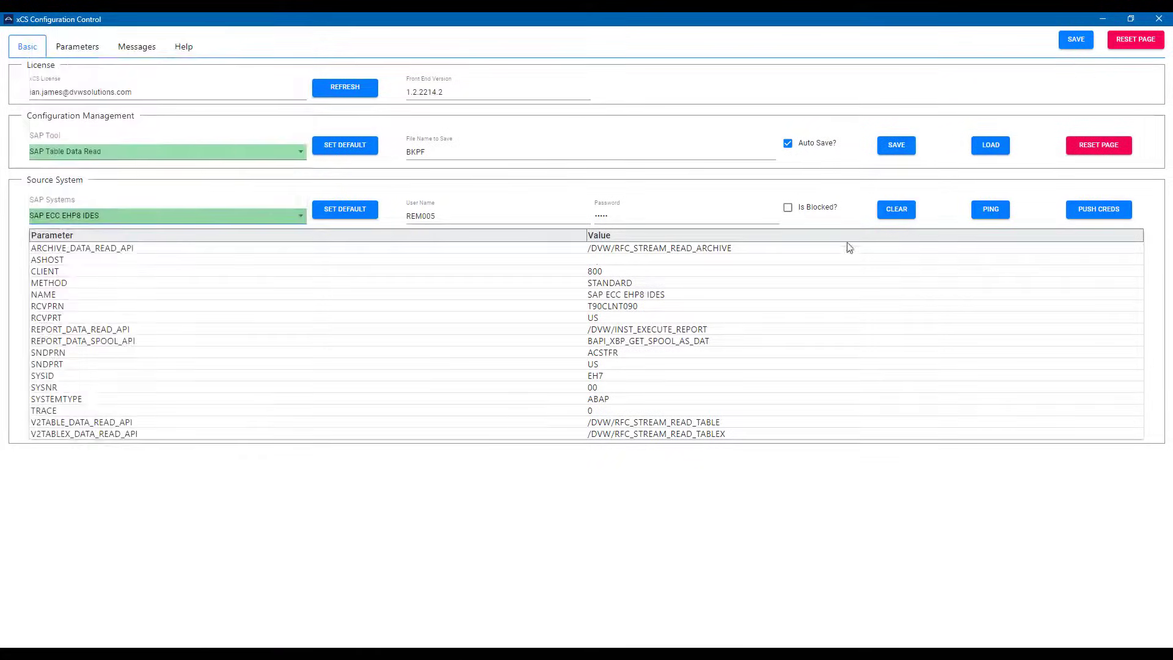
- Preview the BKPF data filtered to company code 3000 and fiscal year 2019
{"action": "left_click", "coordinate": [75, 53]}
{"action": "left_click", "coordinate": [77, 92]}
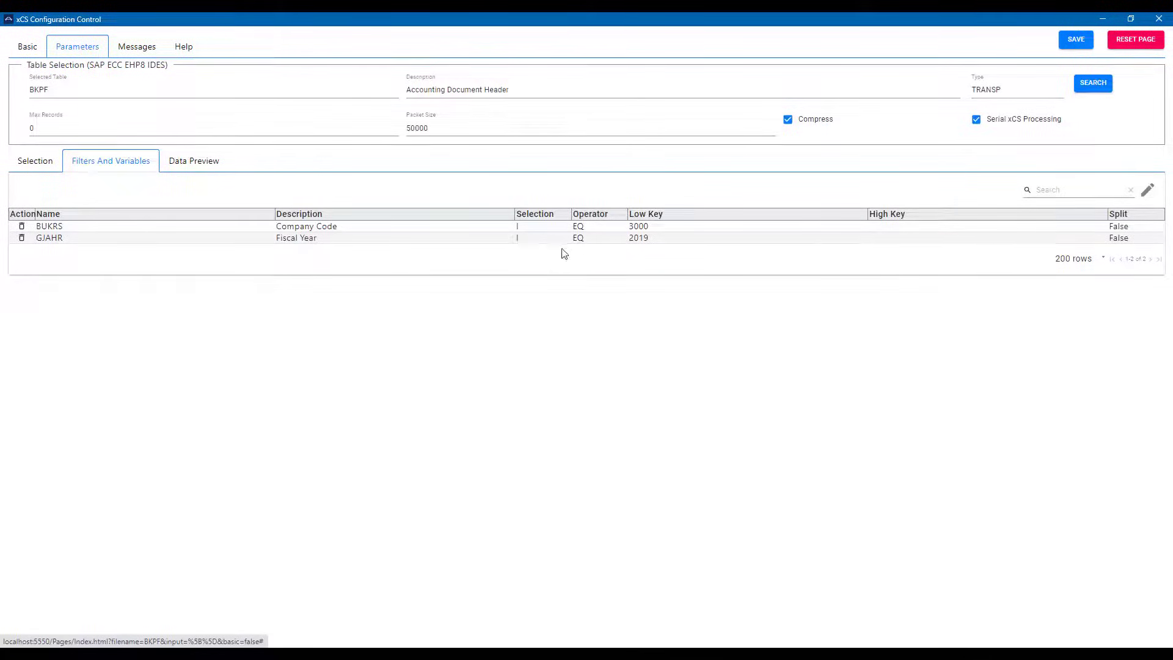
{"action": "left_click", "coordinate": [192, 161]}
{"action": "left_click", "coordinate": [86, 198]}
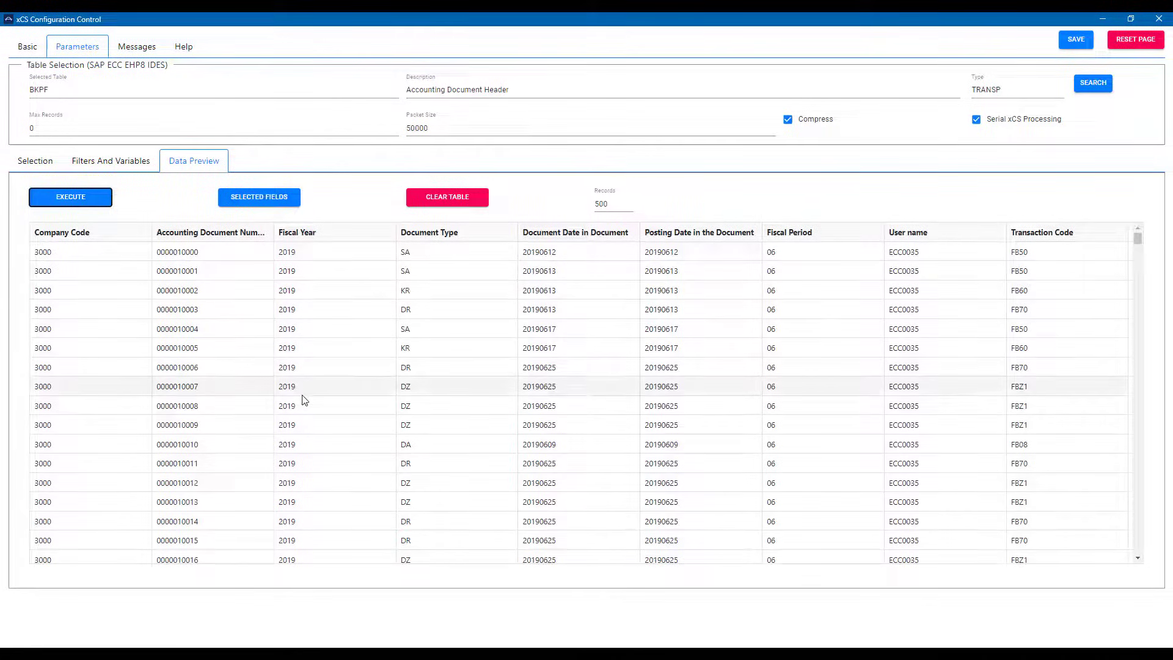
- Save the BKPF configuration and close the configuration editor
{"action": "left_click", "coordinate": [1076, 40]}
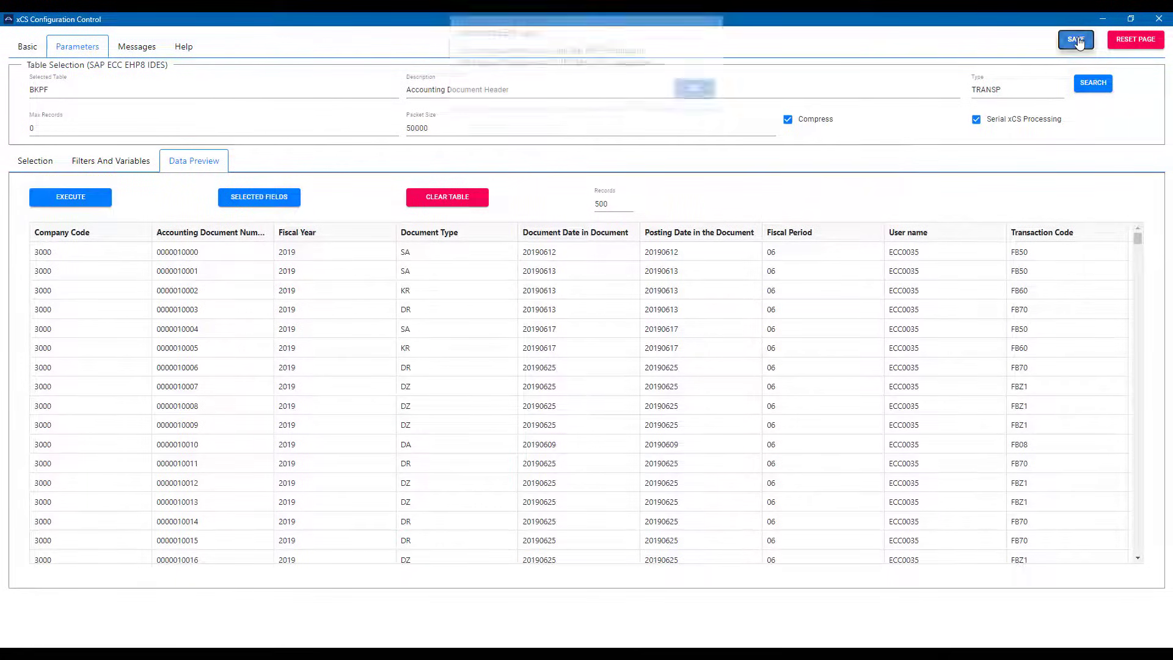
{"action": "left_click", "coordinate": [694, 98]}
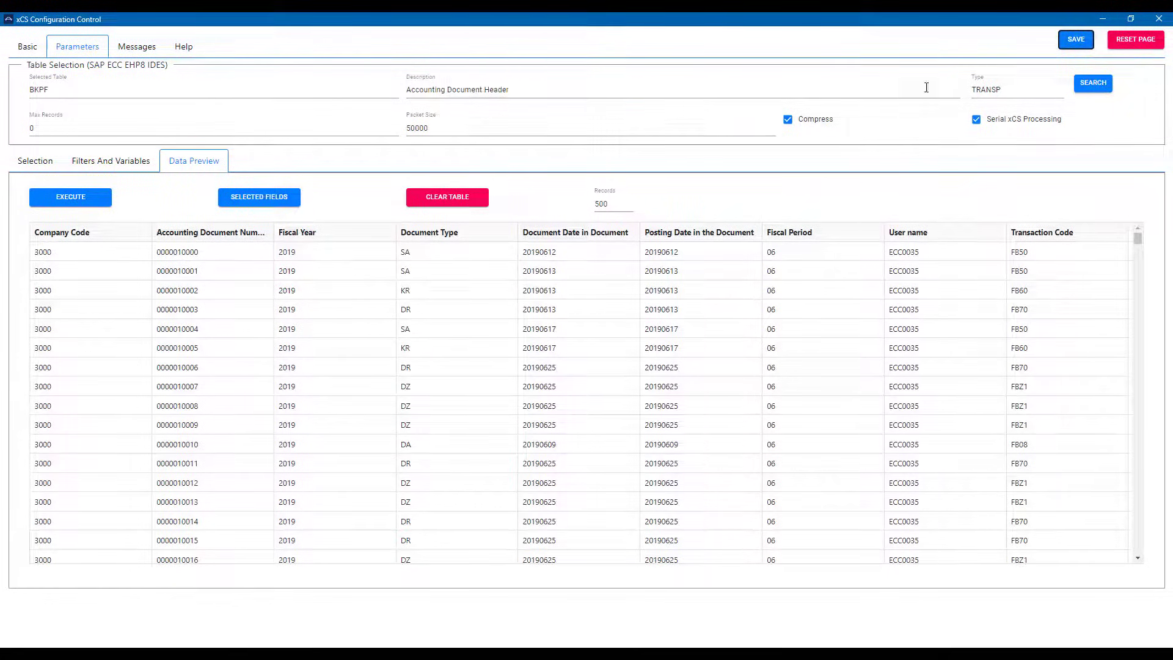
{"action": "left_click", "coordinate": [1160, 19]}
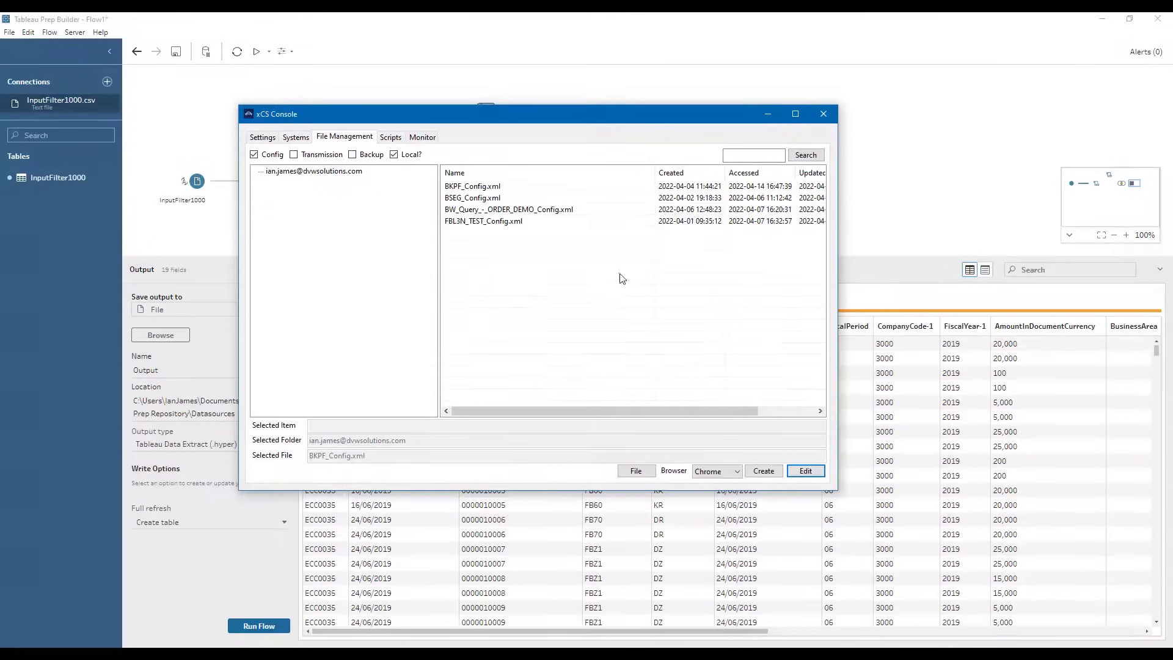
- Generate the Tableau Python script for the BKPF data entity and save it
{"action": "left_click", "coordinate": [392, 138]}
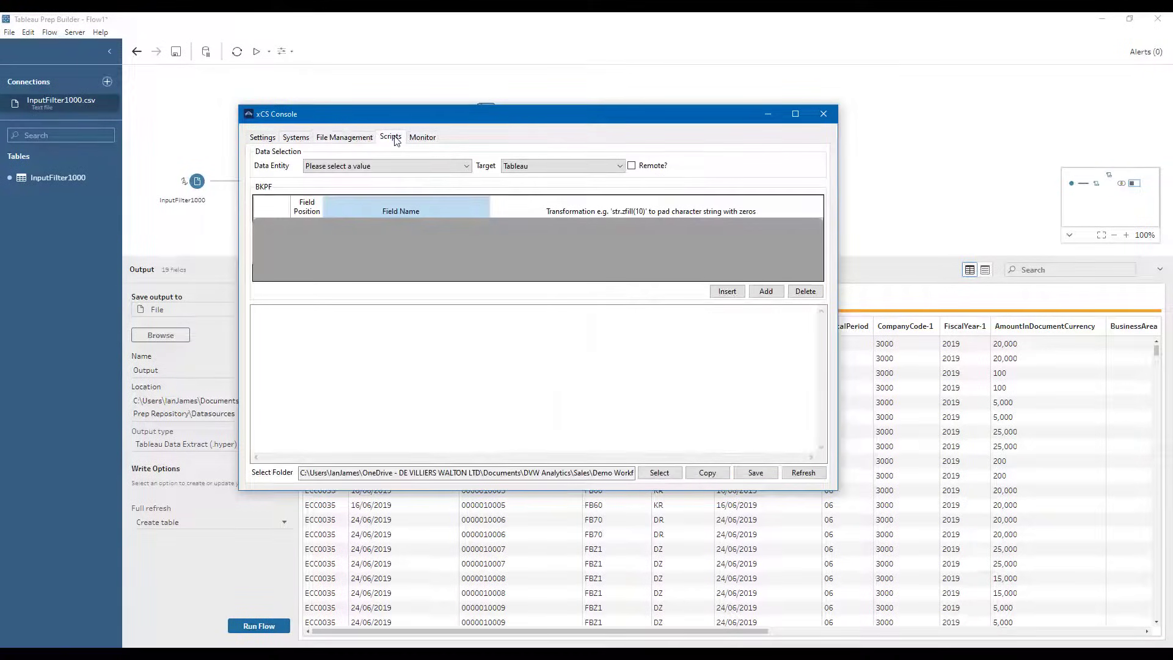
{"action": "left_click", "coordinate": [796, 114]}
{"action": "left_click", "coordinate": [205, 70]}
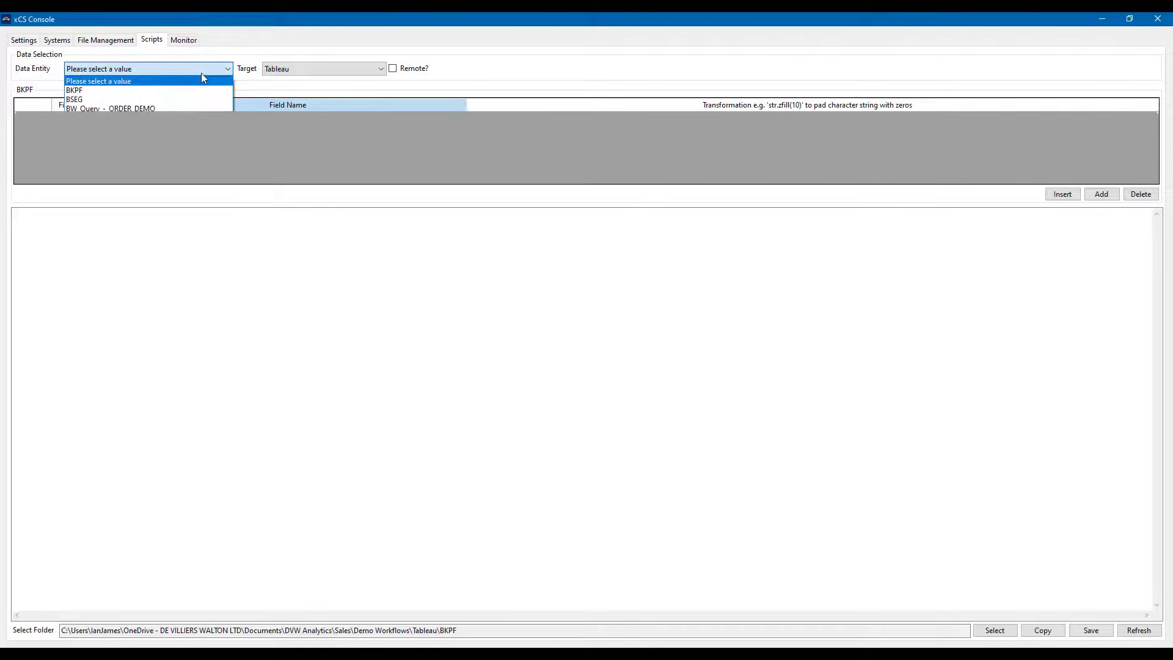
{"action": "left_click", "coordinate": [192, 92]}
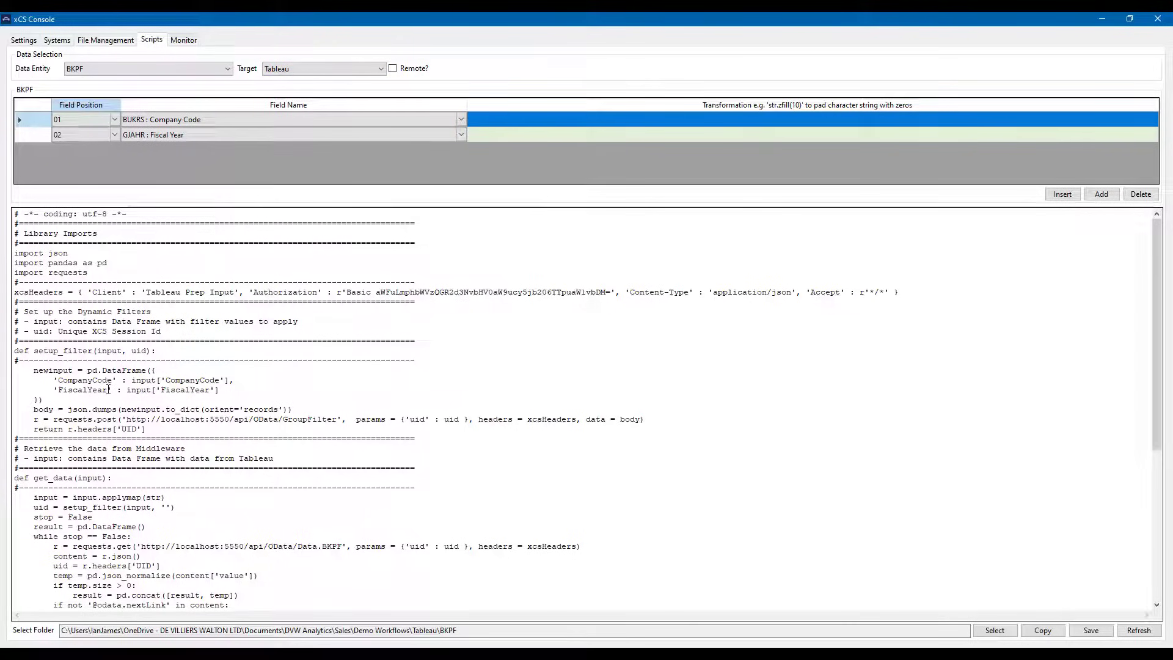
{"action": "left_click", "coordinate": [1091, 631]}
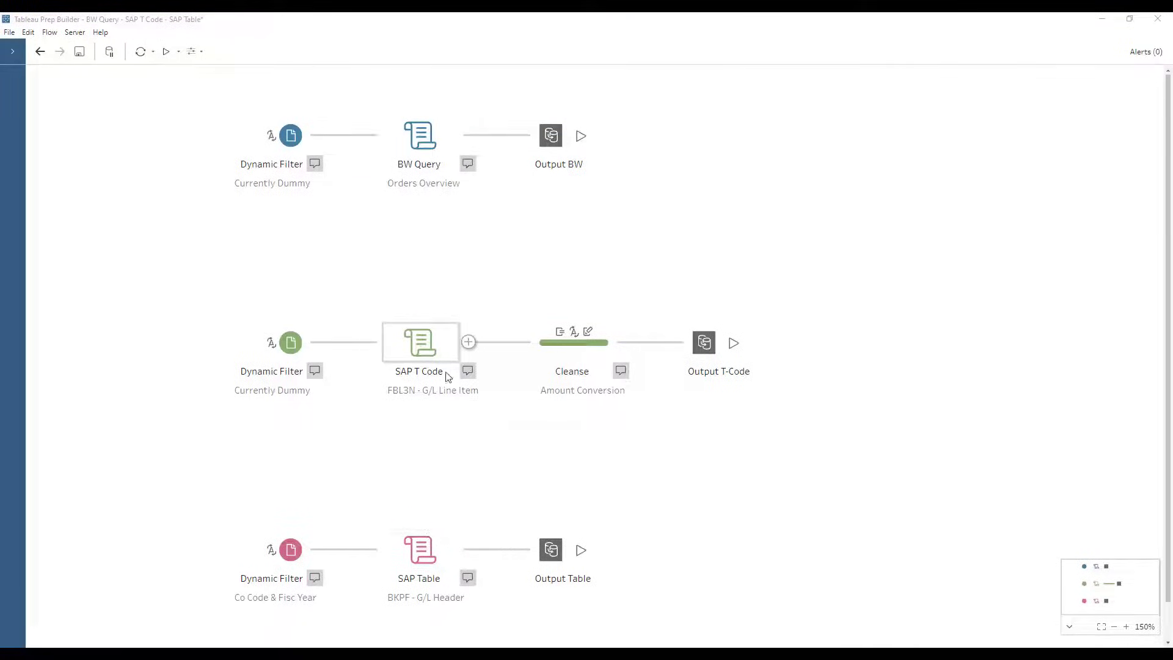
- Inspect the SAP T Code script step's TabPy settings and preview, then the Output T-Code step
{"action": "left_click", "coordinate": [420, 337]}
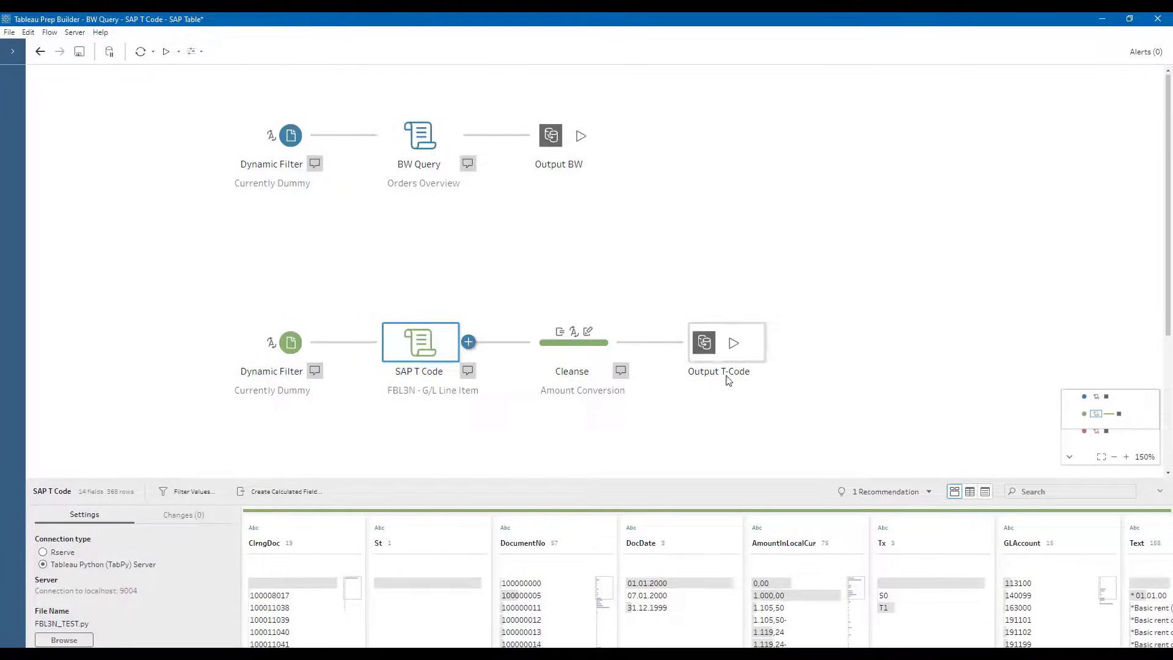
{"action": "left_click", "coordinate": [715, 355]}
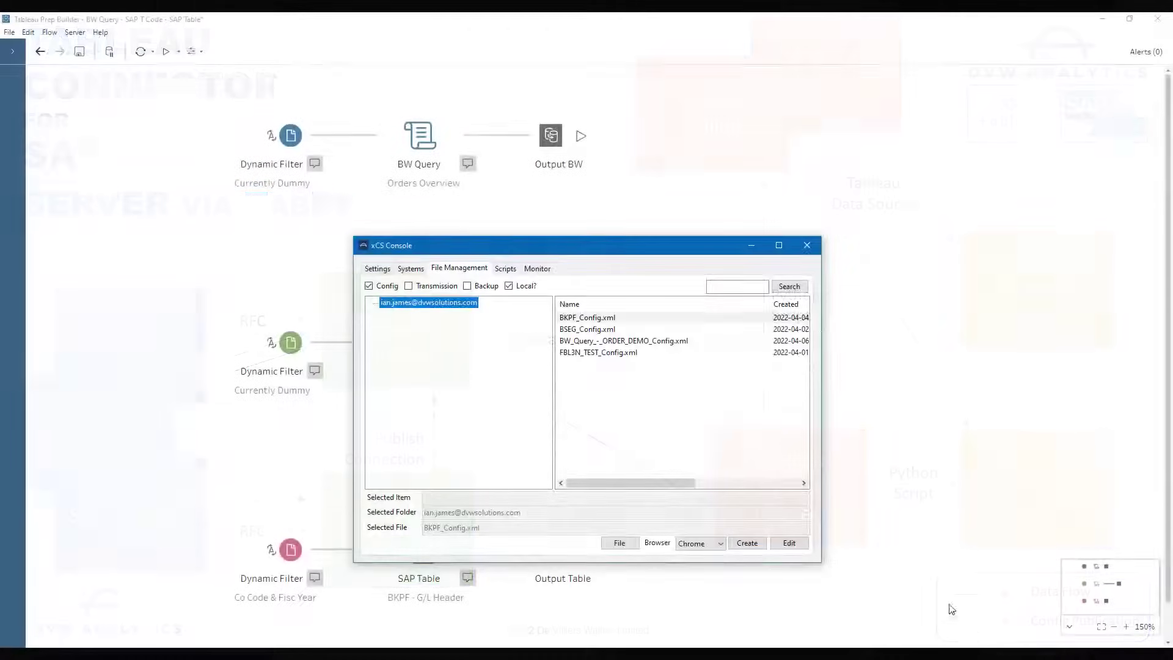
- Send BKPF_Config.xml to the remote server and switch the list to remote files
{"action": "left_click", "coordinate": [590, 320]}
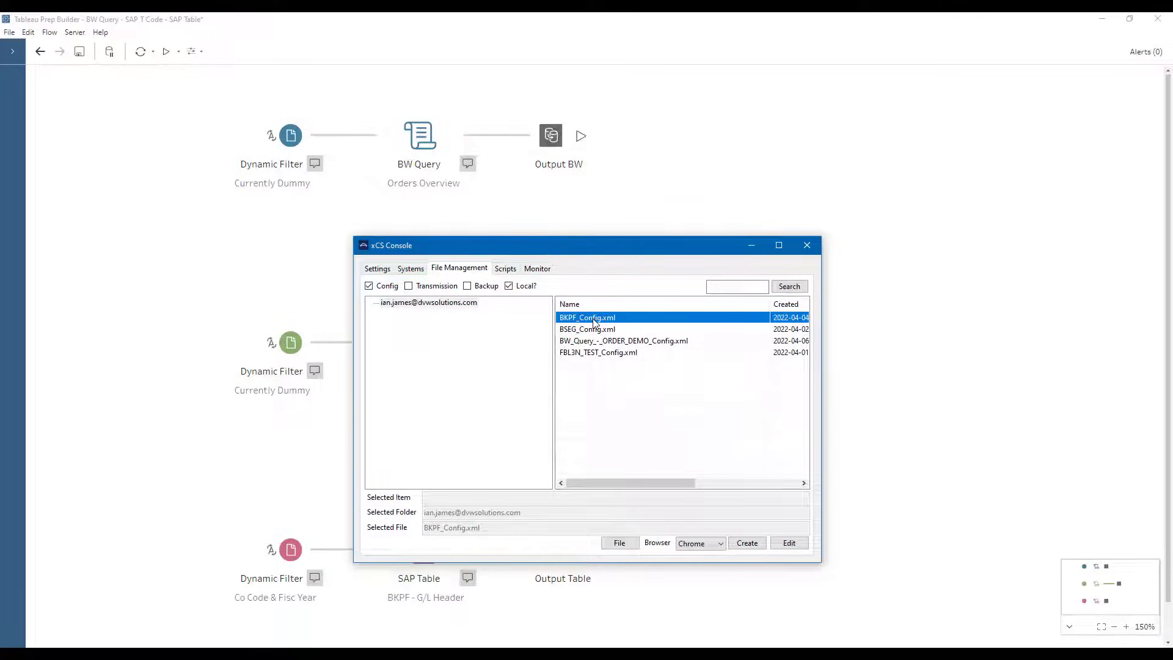
{"action": "right_click", "coordinate": [595, 322]}
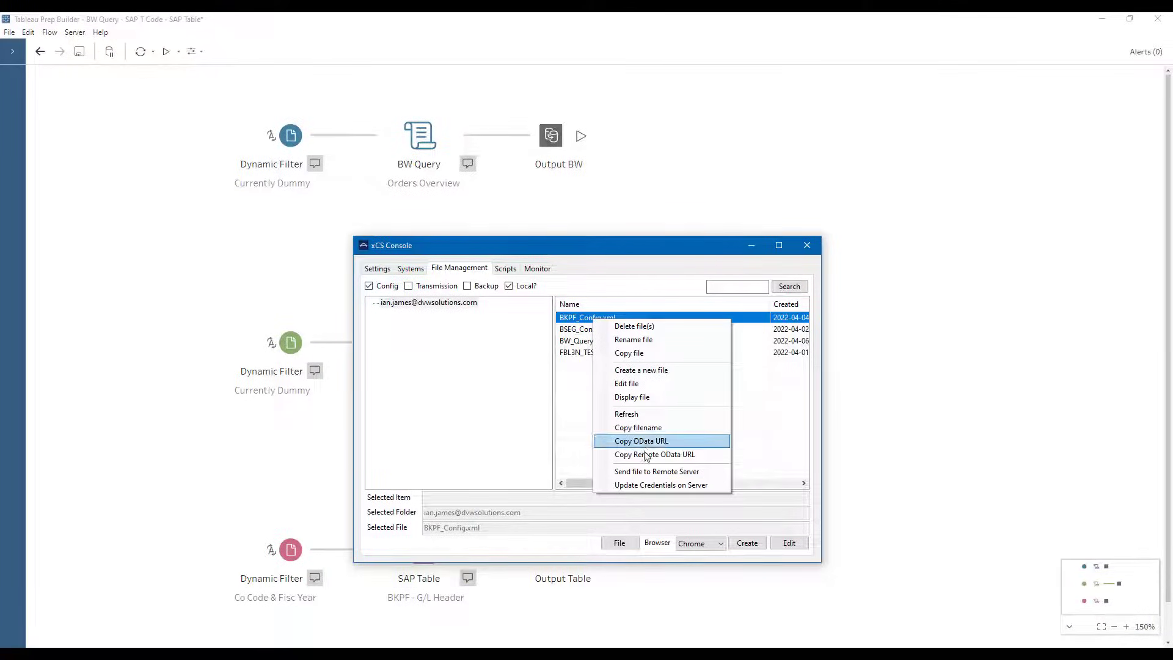
{"action": "left_click", "coordinate": [716, 475]}
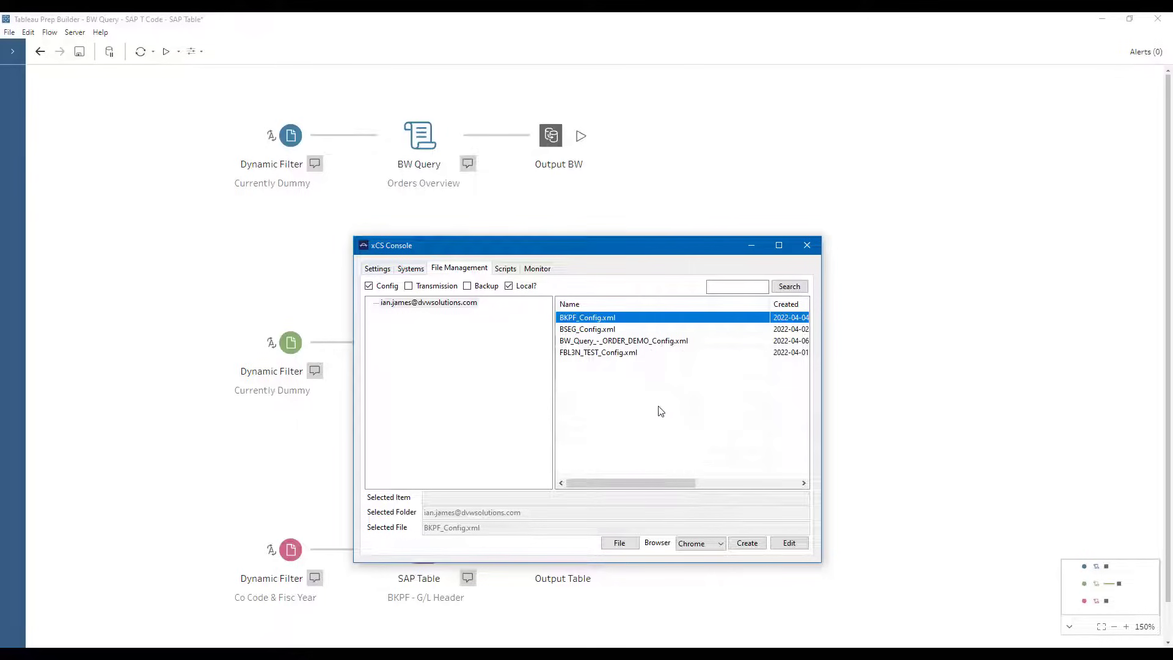
{"action": "left_click", "coordinate": [517, 290]}
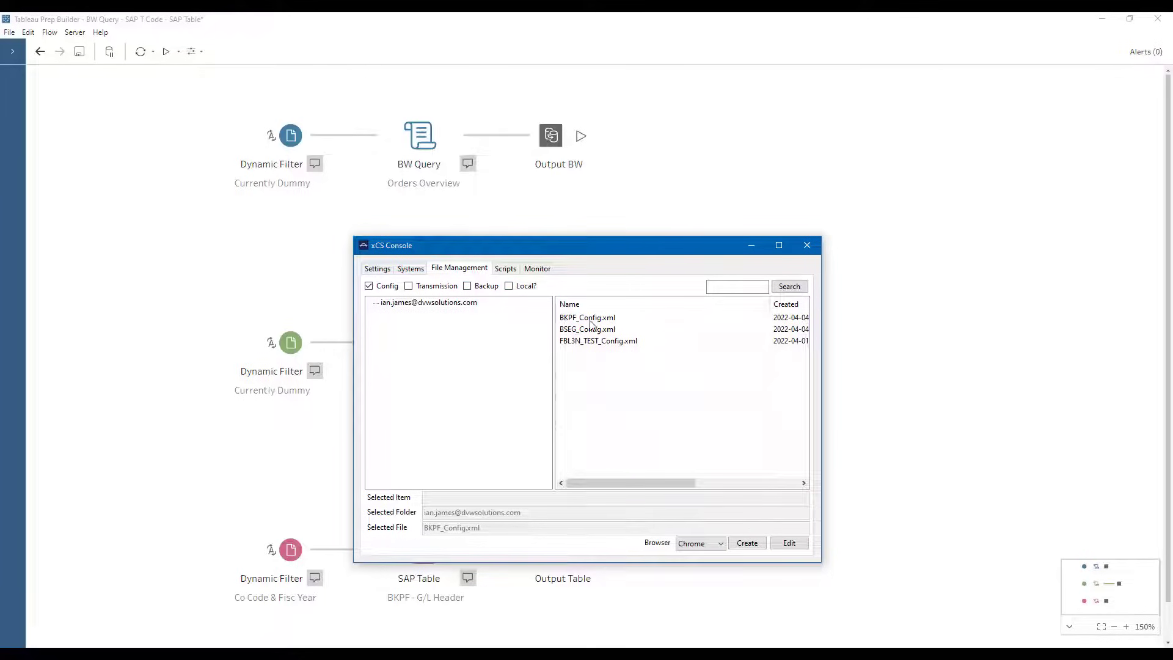